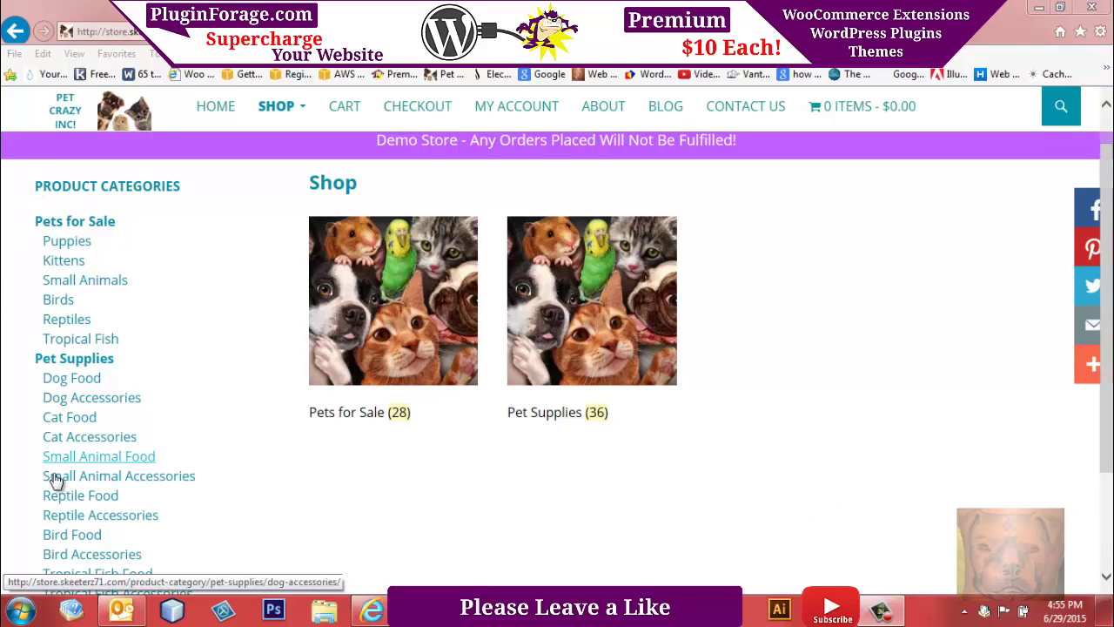
Step: Scroll the Pet Crazy shop page to review its Product Categories sidebar
scroll(557, 331, "down", 1)
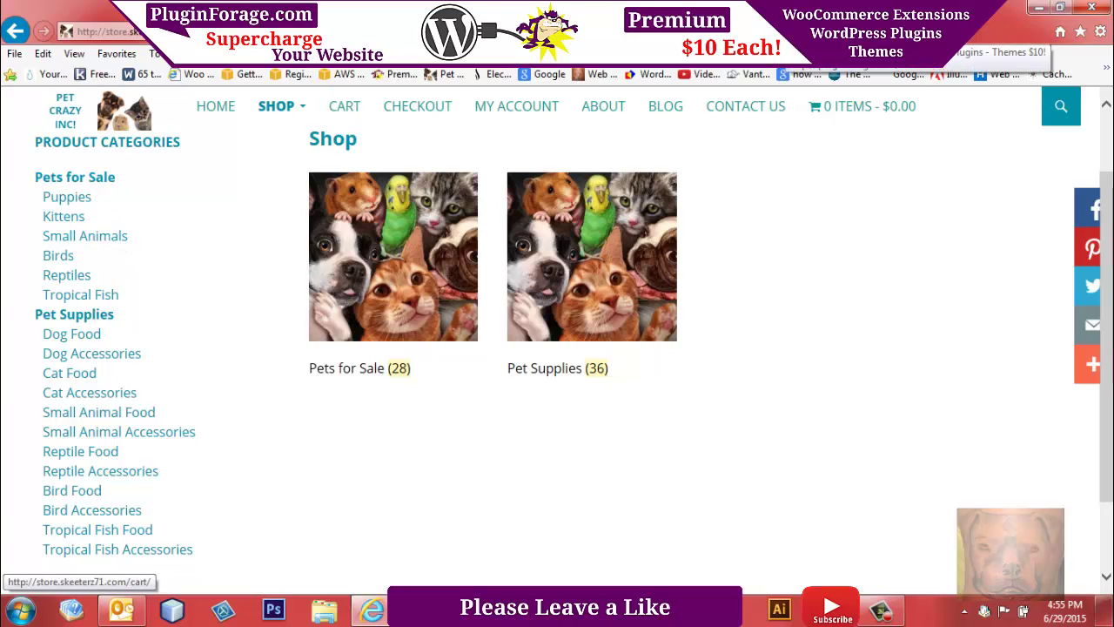
Step: Open the PluginForage shop and expand, then collapse, the WooCommerce (127) category
left_click(966, 31)
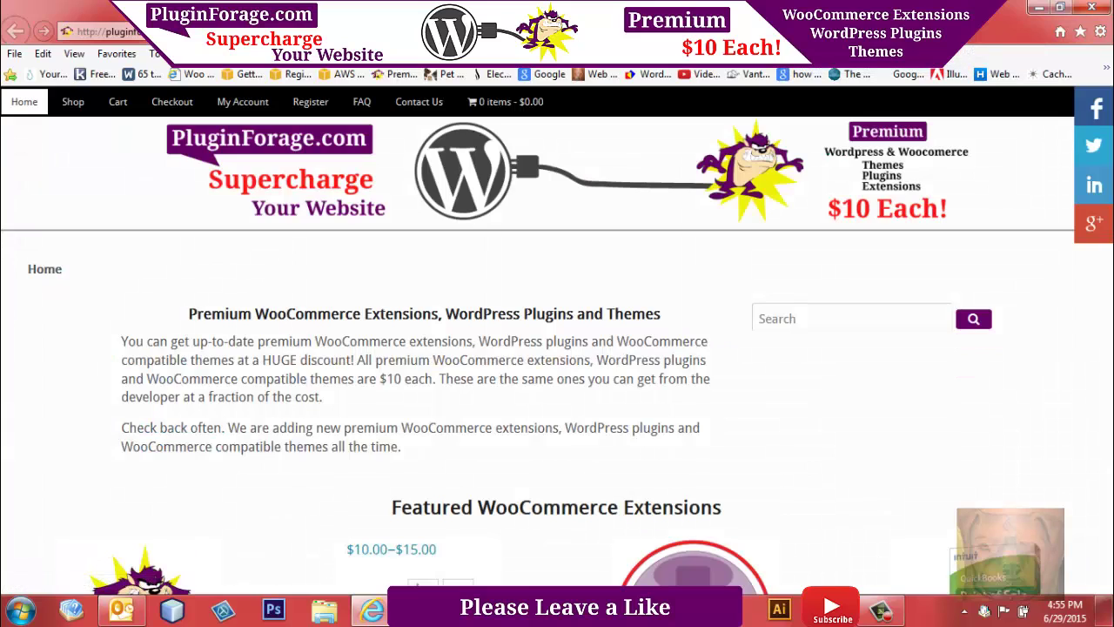
left_click(73, 103)
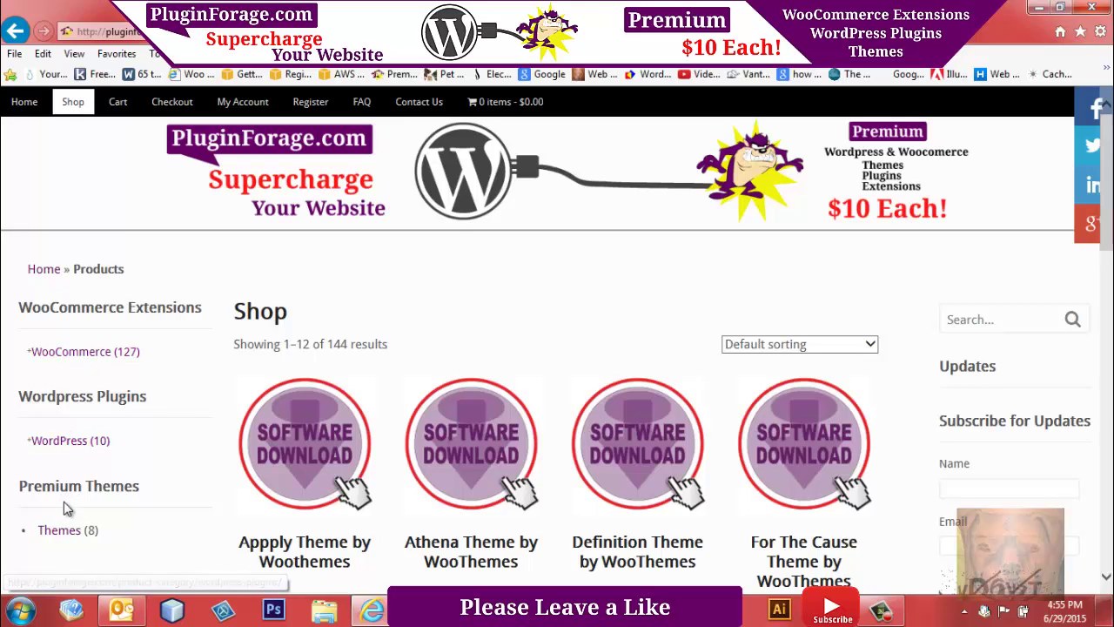
left_click(43, 354)
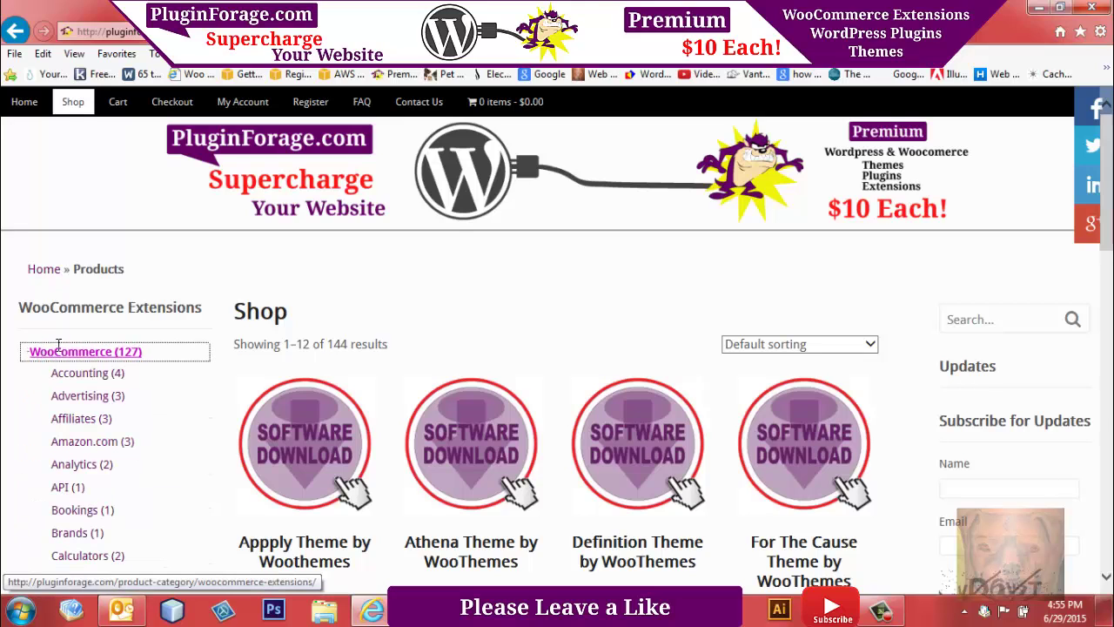
scroll(1110, 155, "down", 7)
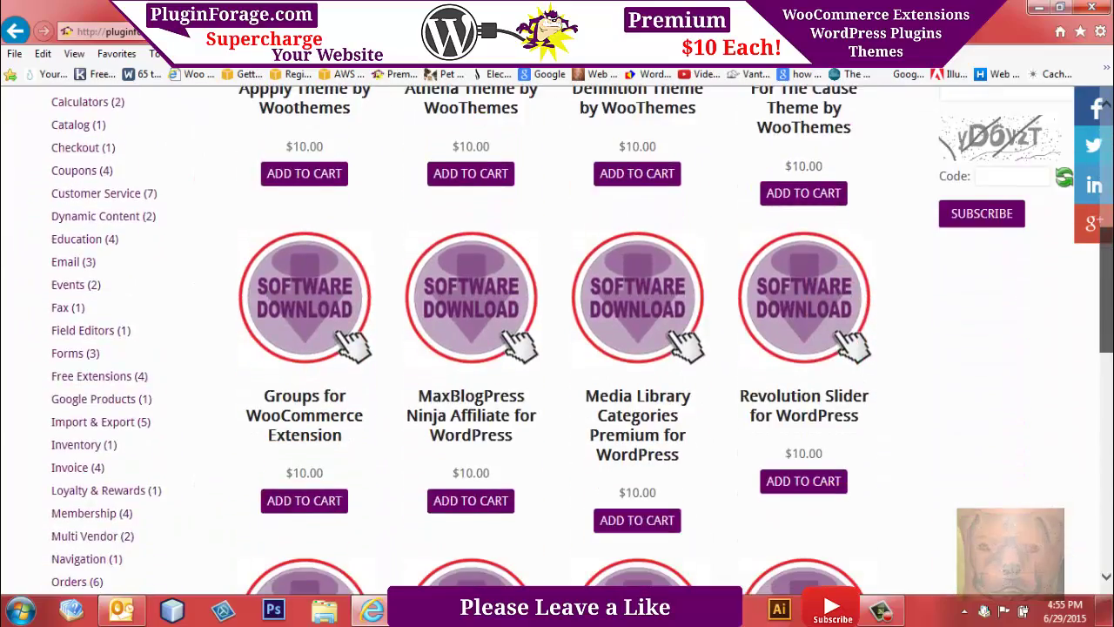
scroll(558, 340, "up", 7)
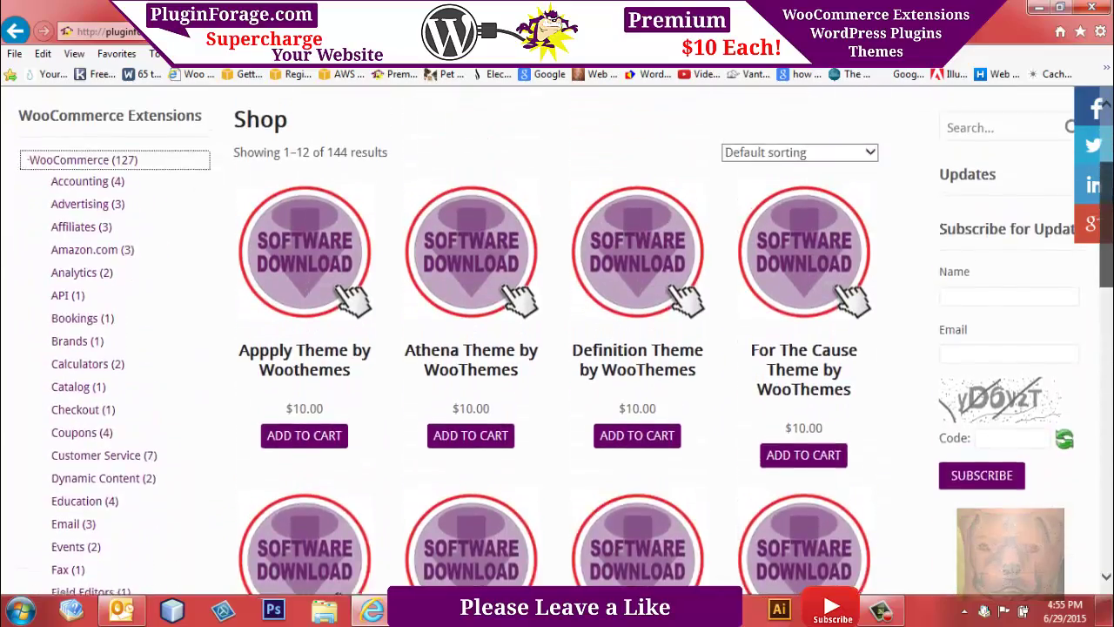
left_click(98, 217)
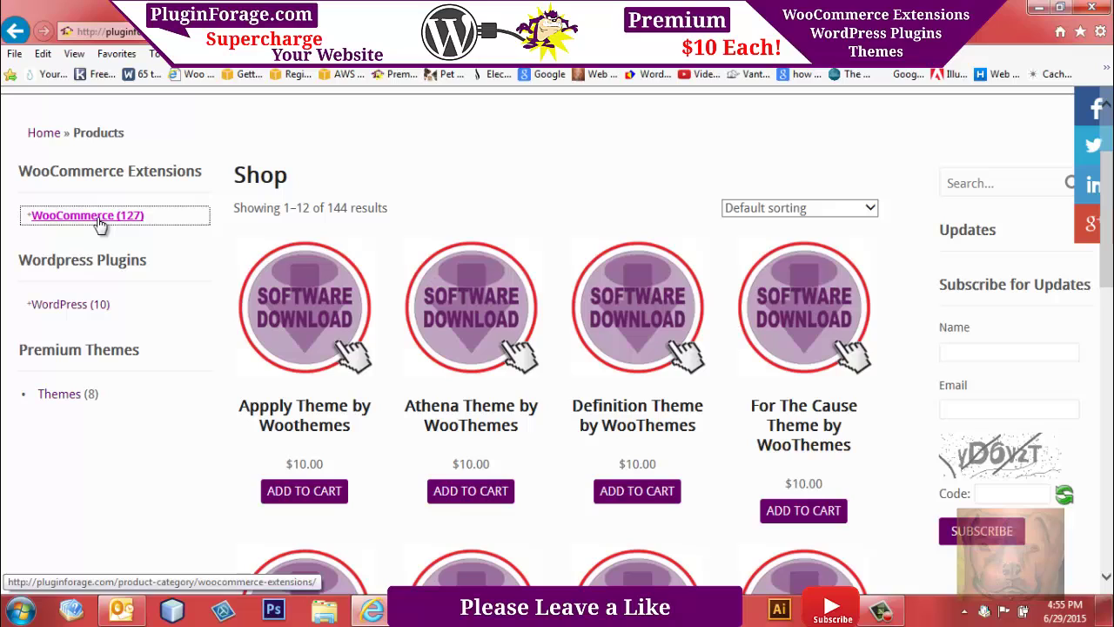
Step: Expand and collapse the WordPress (10) category, then load the Themes category page
left_click(57, 307)
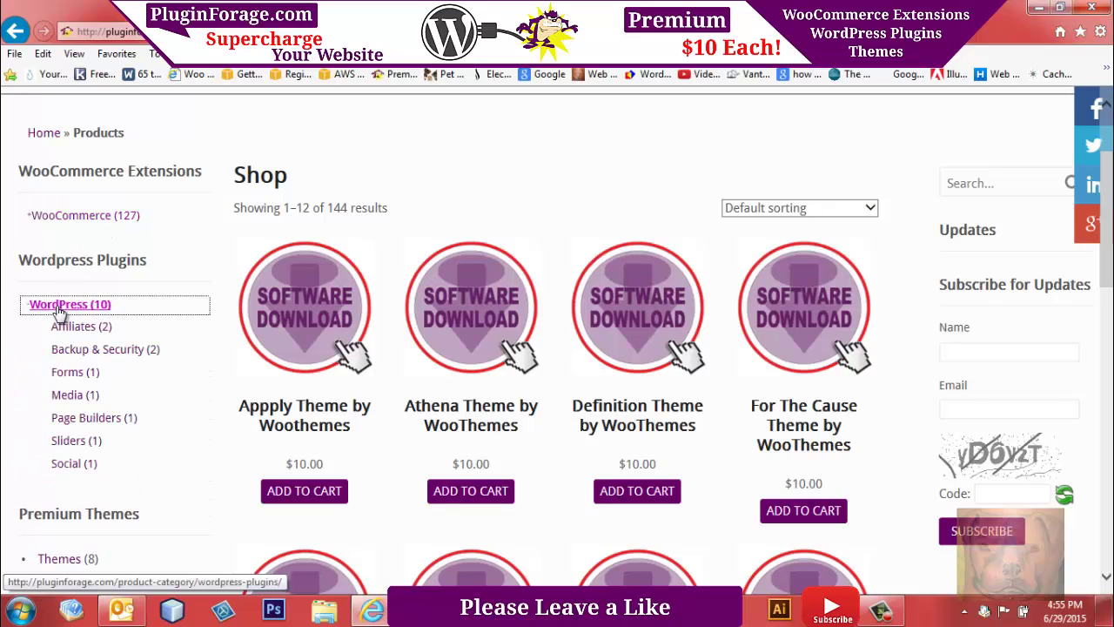
left_click(57, 307)
left_click(54, 399)
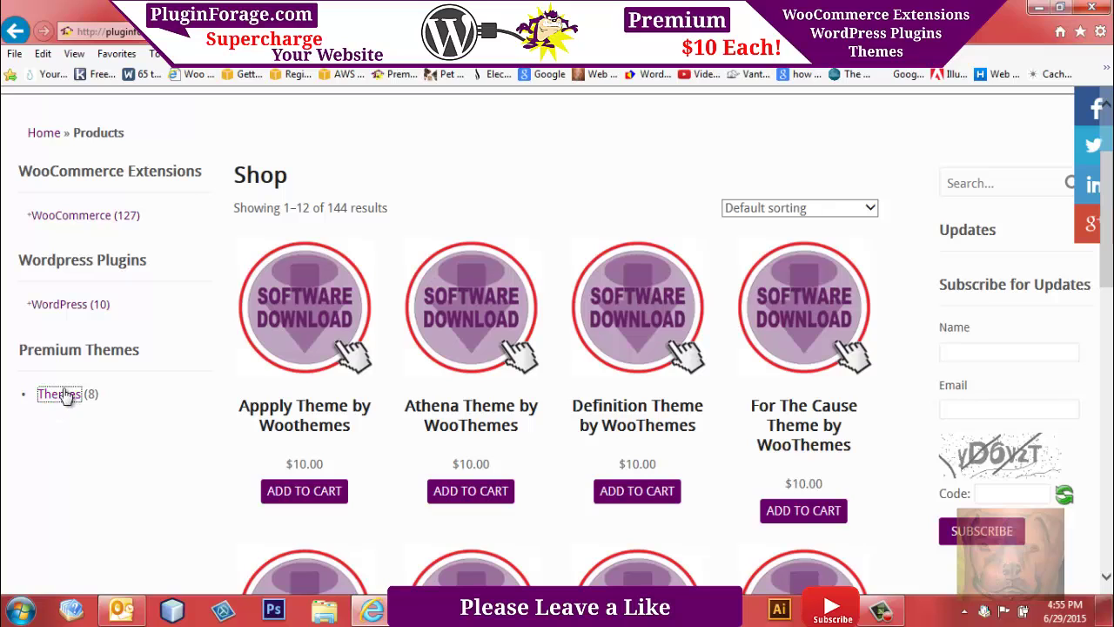
left_click(57, 397)
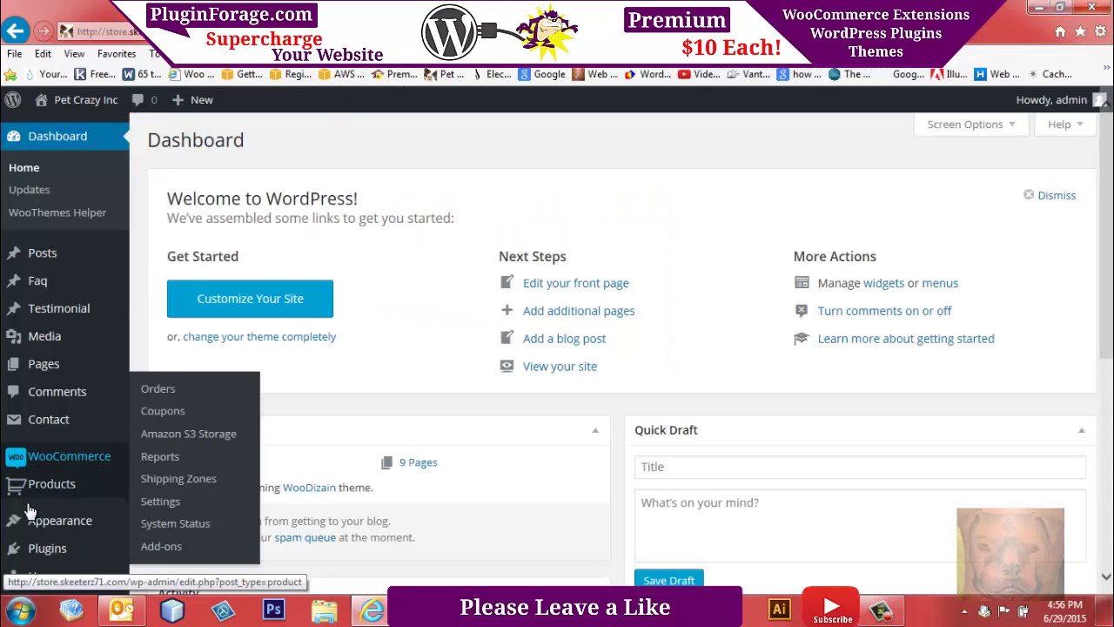
Step: Go to Plugins > Add New and bring up the Upload Plugin panel
mouse_move(26, 548)
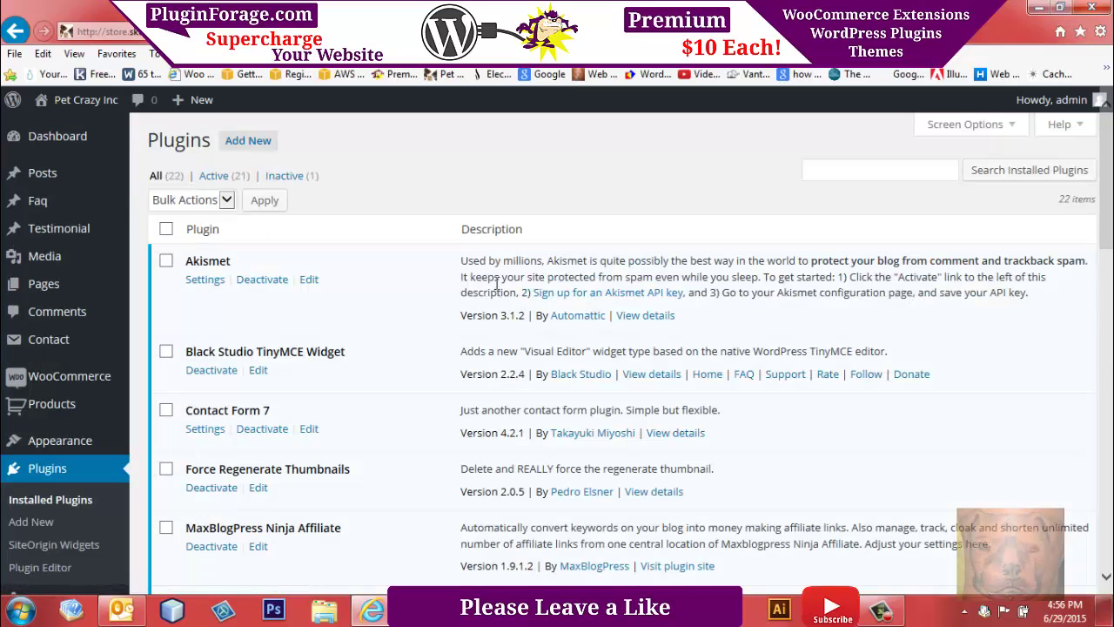
left_click(248, 141)
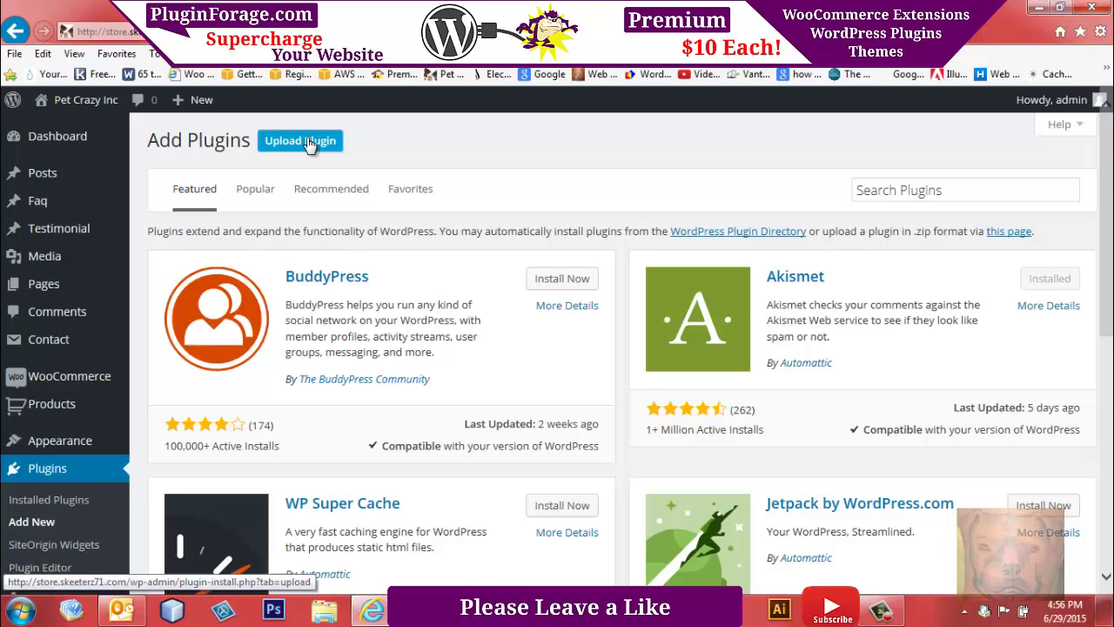
left_click(309, 144)
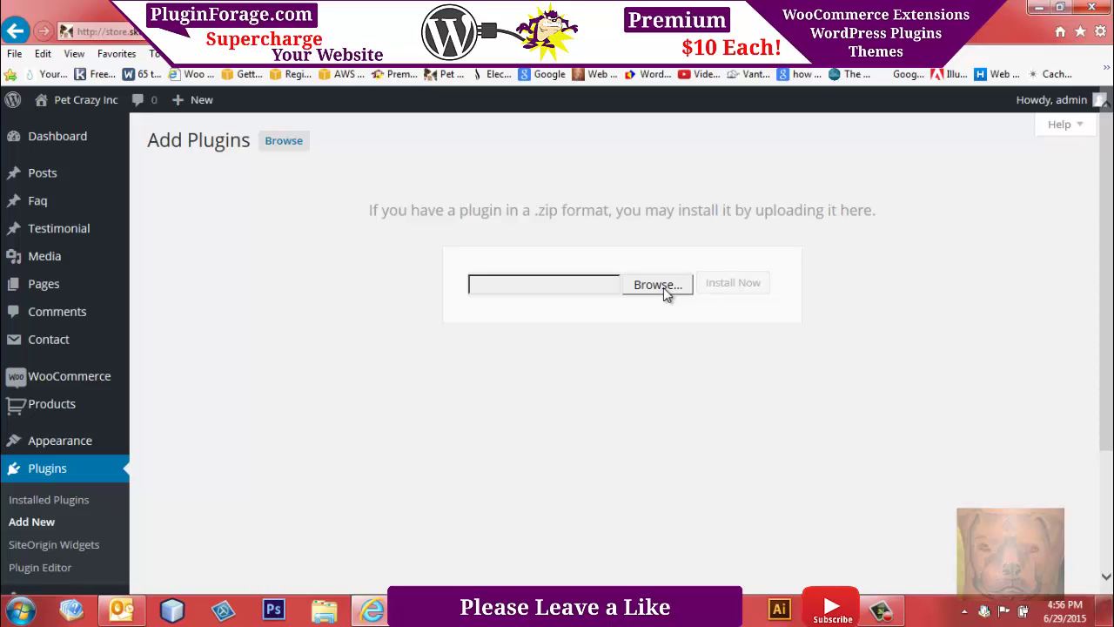
Step: Pick woocommerce-product-categories-selection-1.0.zip from the Desktop as the plugin file
left_click(664, 287)
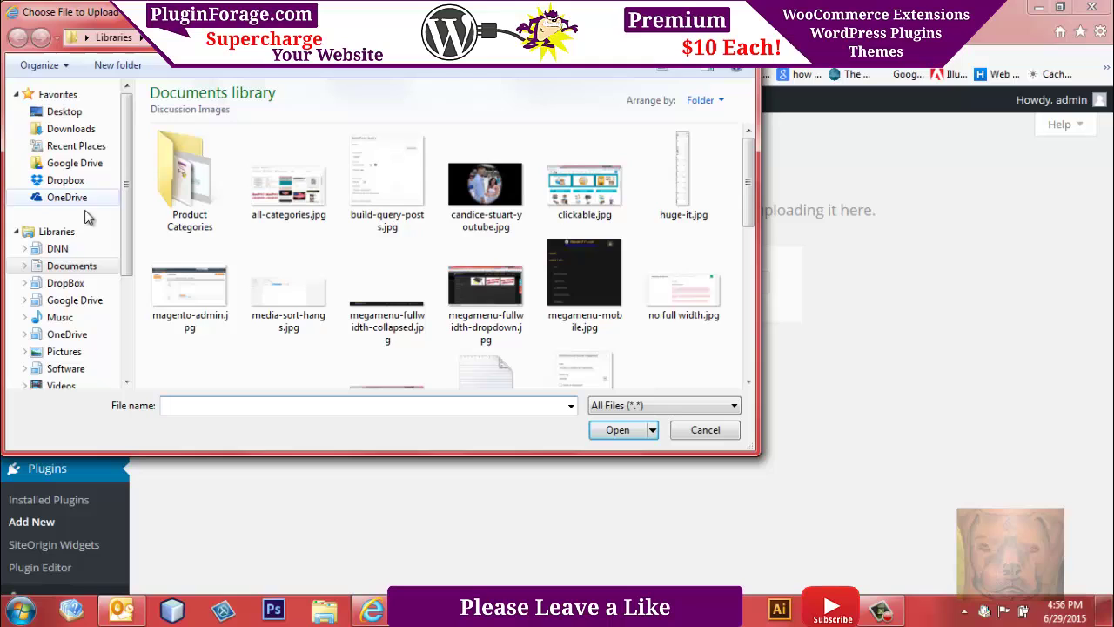
left_click(66, 115)
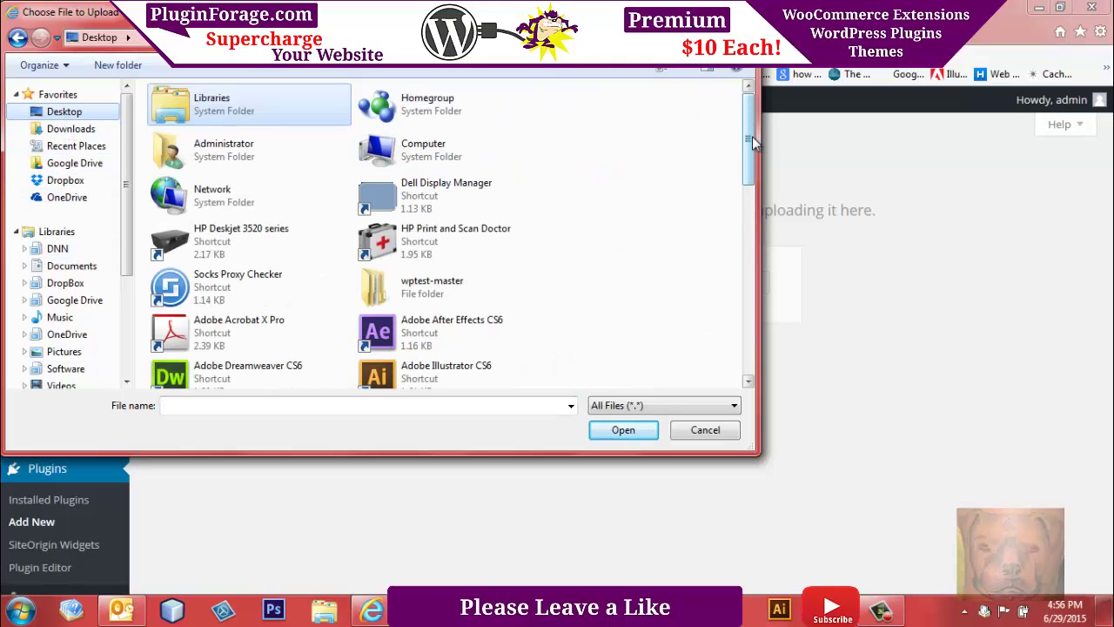
left_click_drag(754, 137, 765, 325)
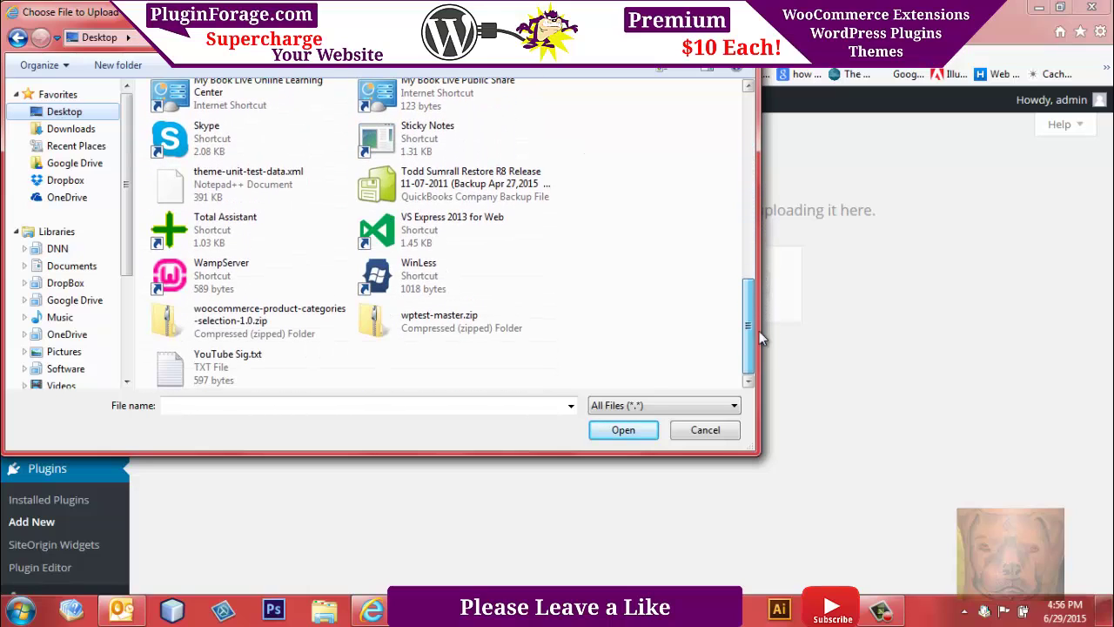
left_click(180, 325)
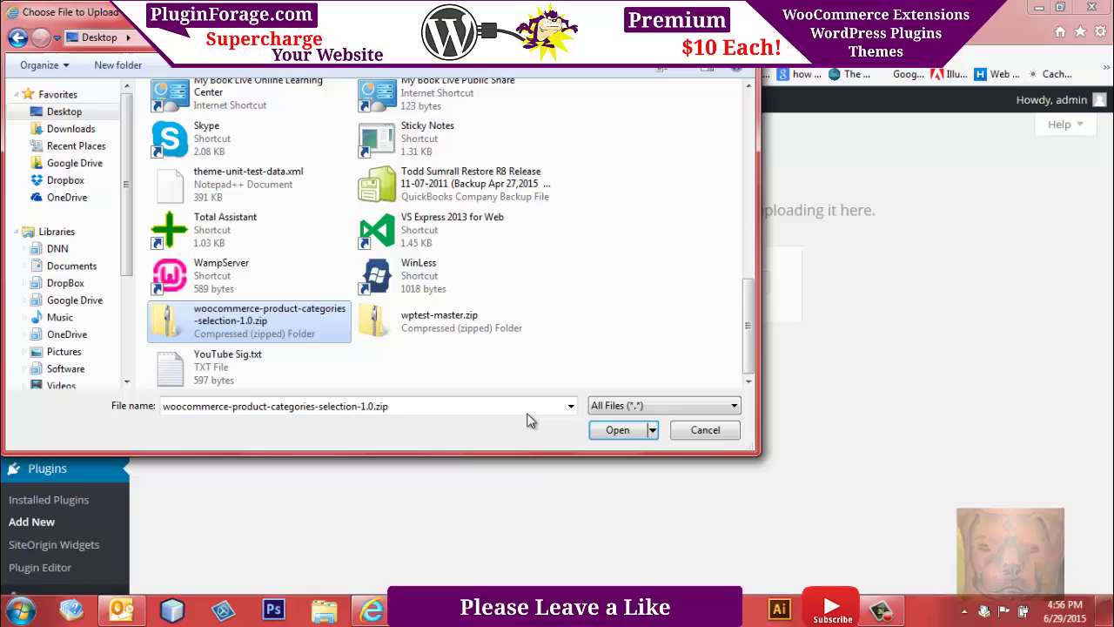
left_click(619, 432)
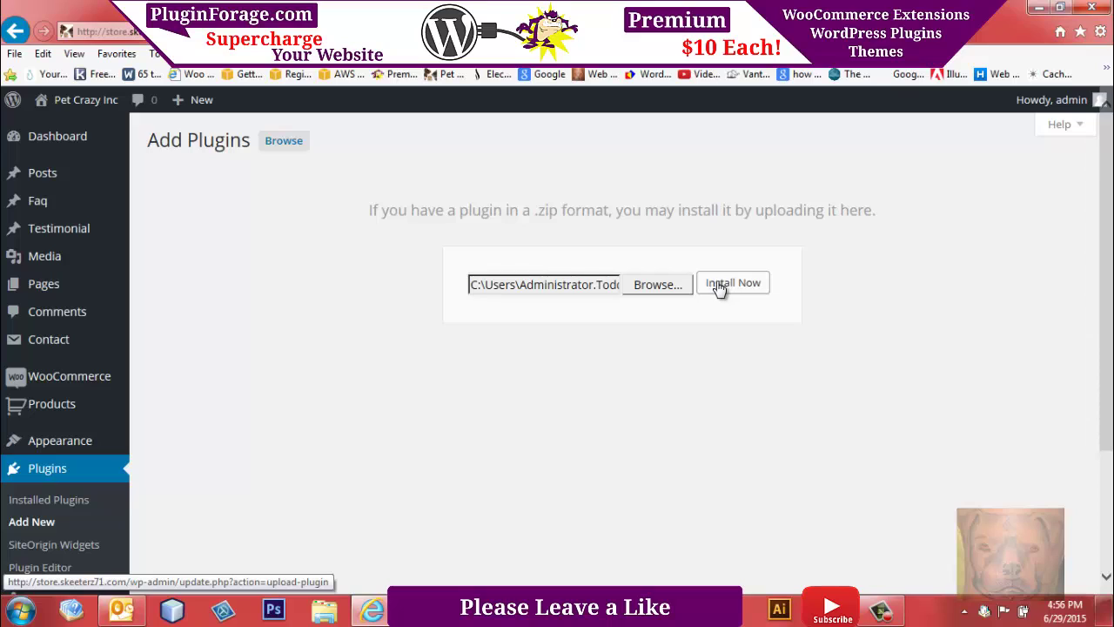
Step: Install woocommerce-product-categories-selection-1.0.zip and activate the plugin
left_click(714, 288)
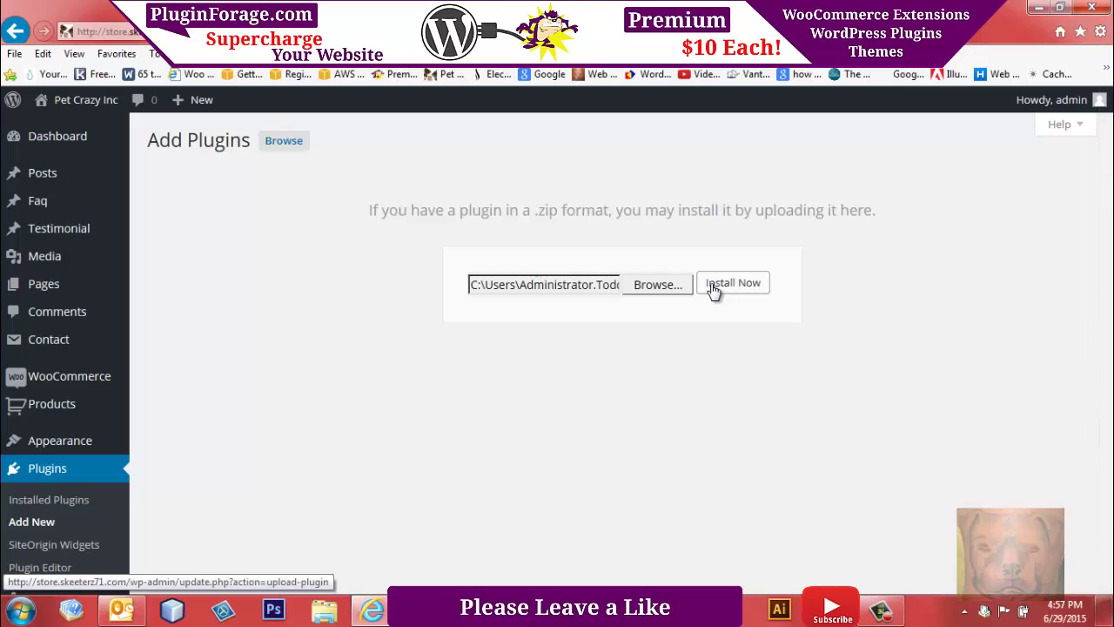
left_click(714, 288)
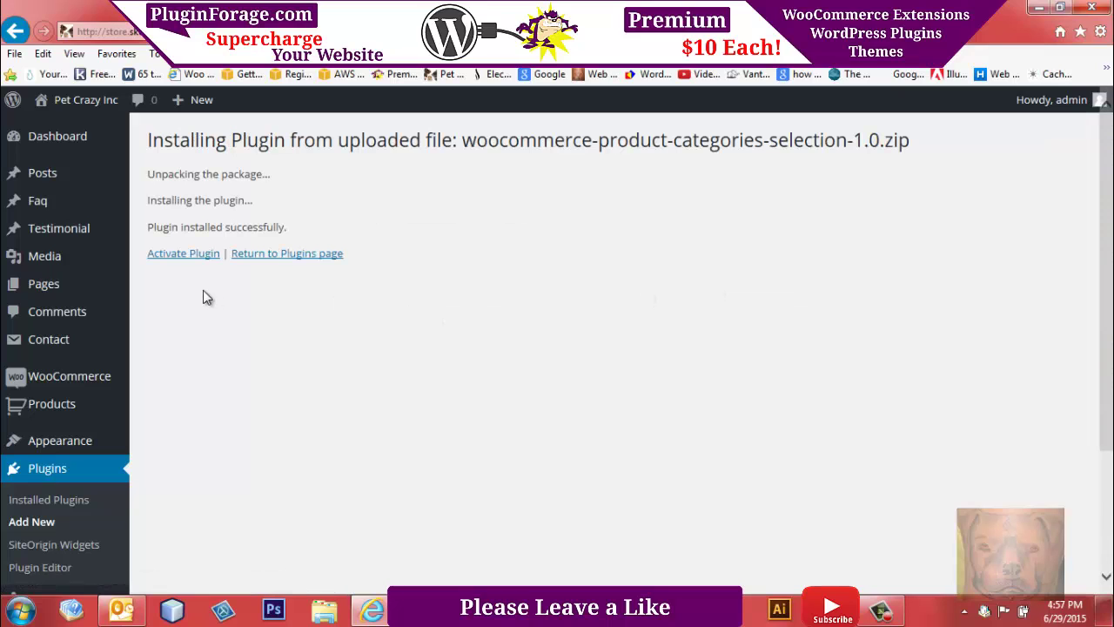
left_click(185, 260)
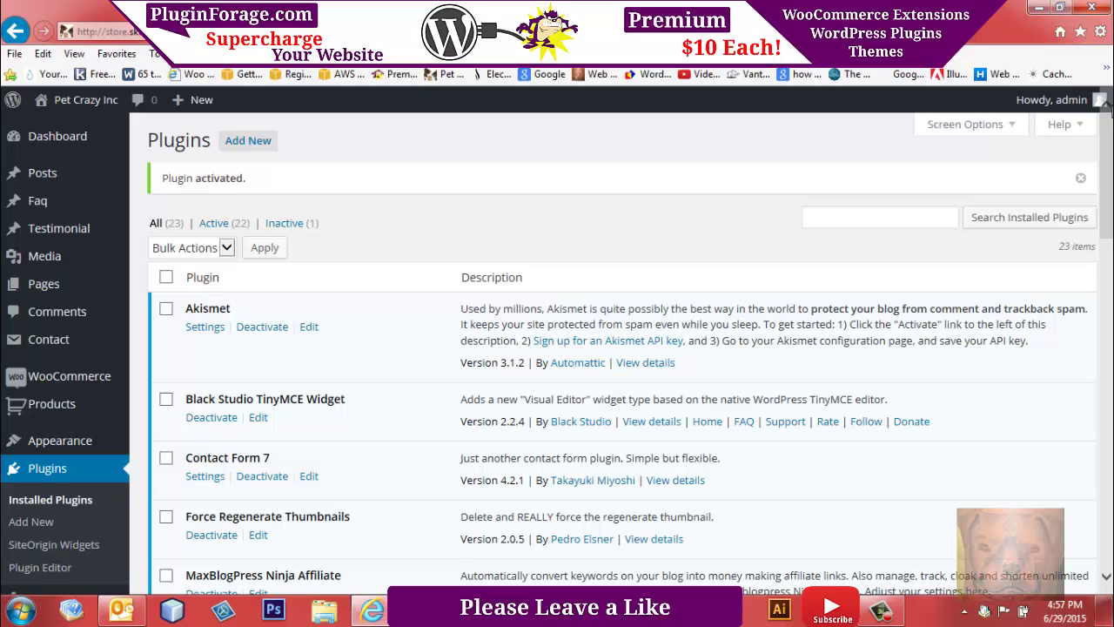
Step: Open the Product Categories Widget instances page from the admin sidebar menu
scroll(1108, 136, "down", 5)
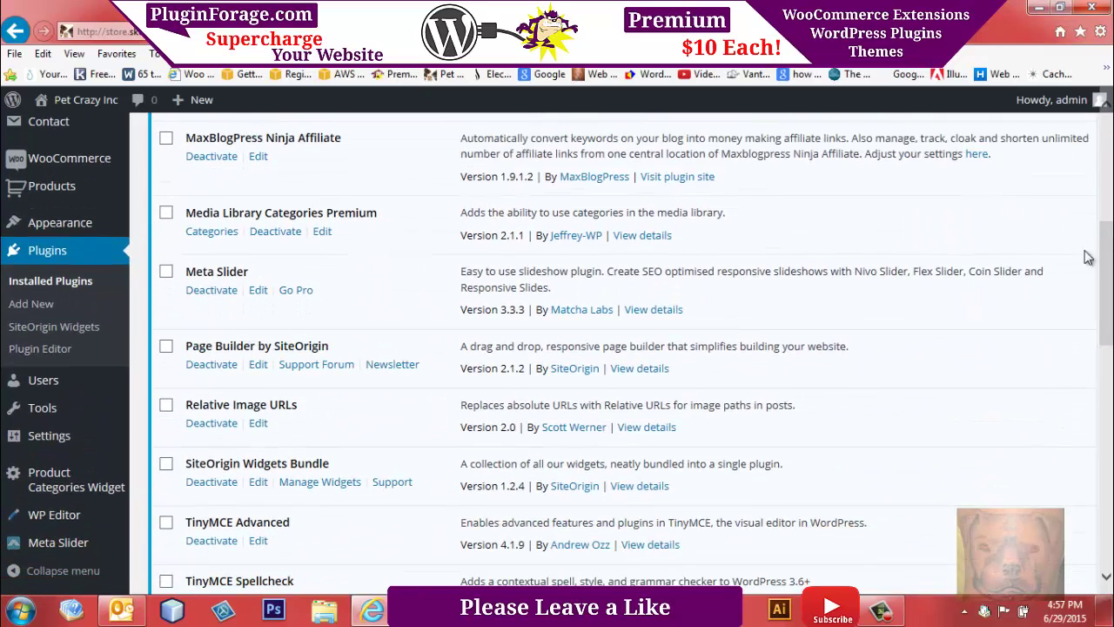
mouse_move(4, 446)
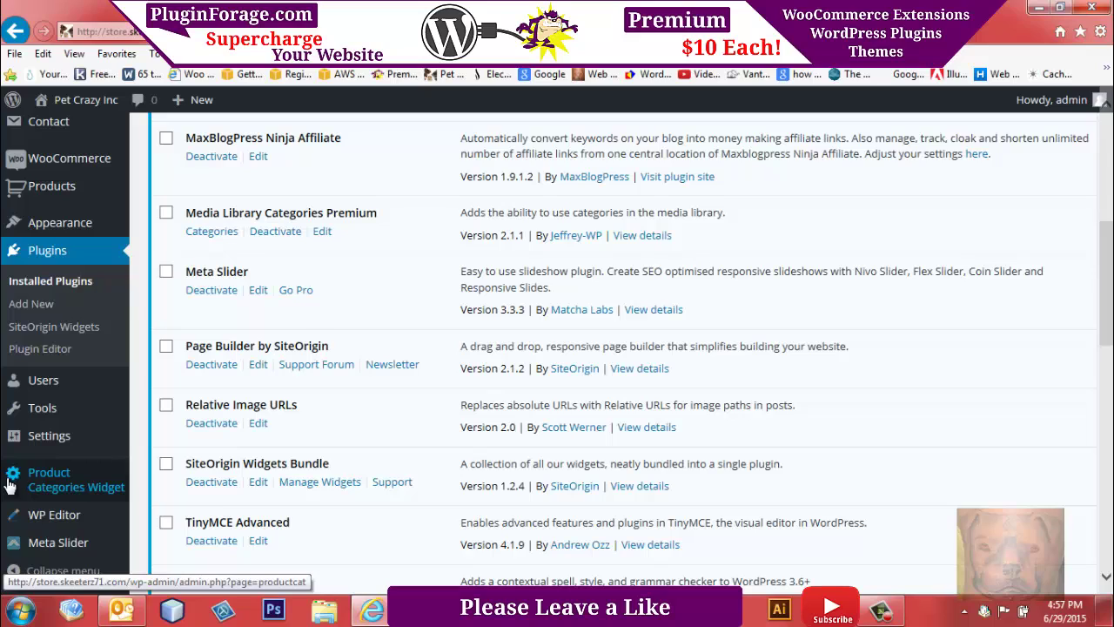
left_click(73, 489)
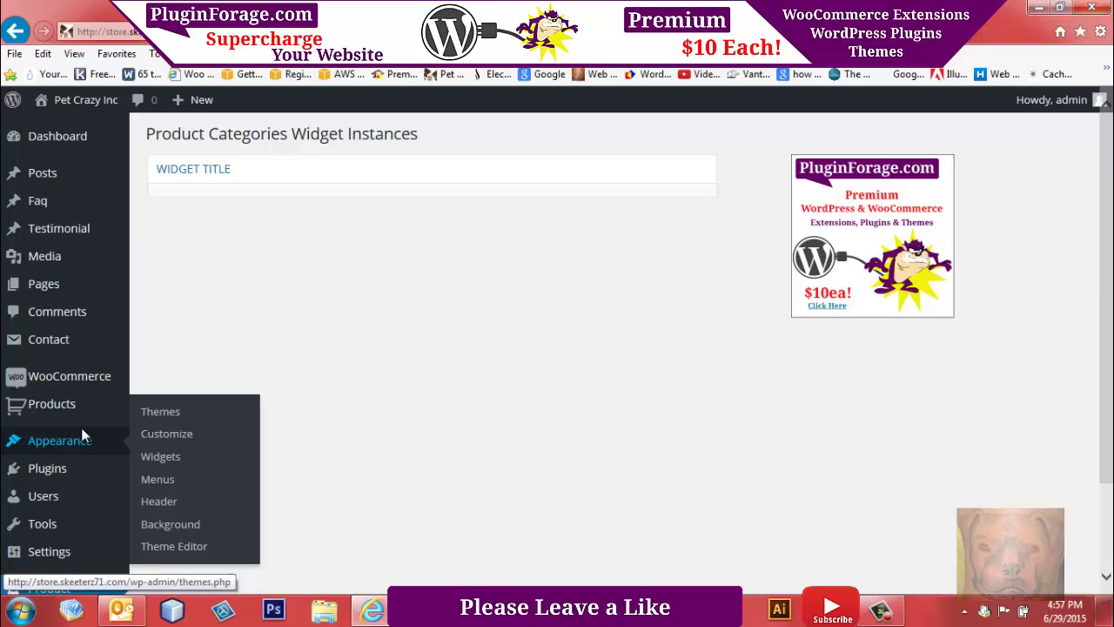
mouse_move(81, 419)
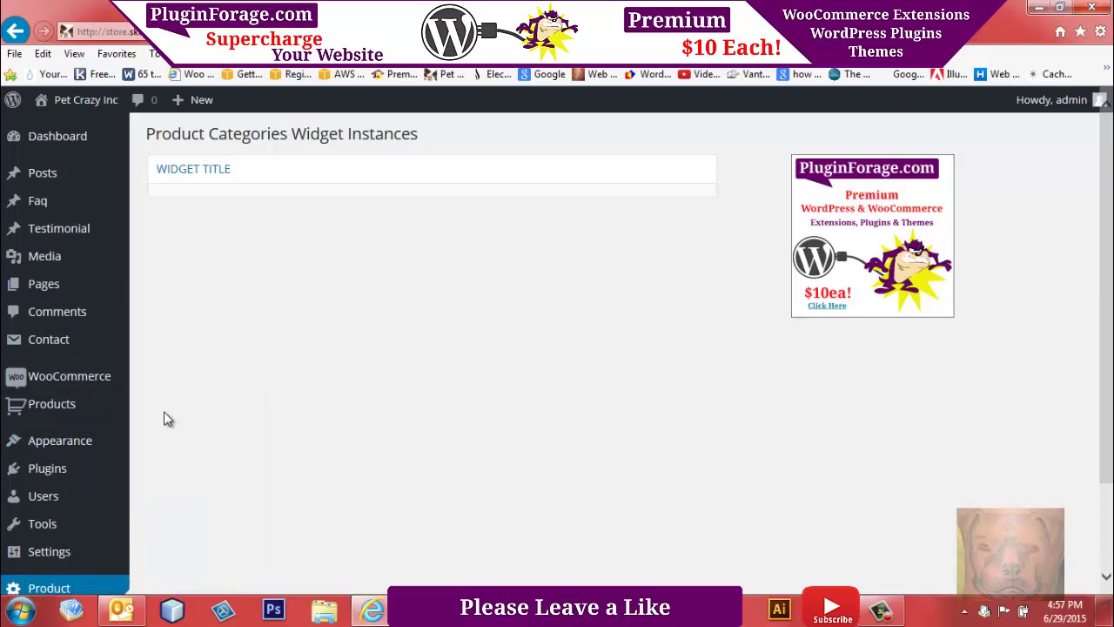
mouse_move(107, 388)
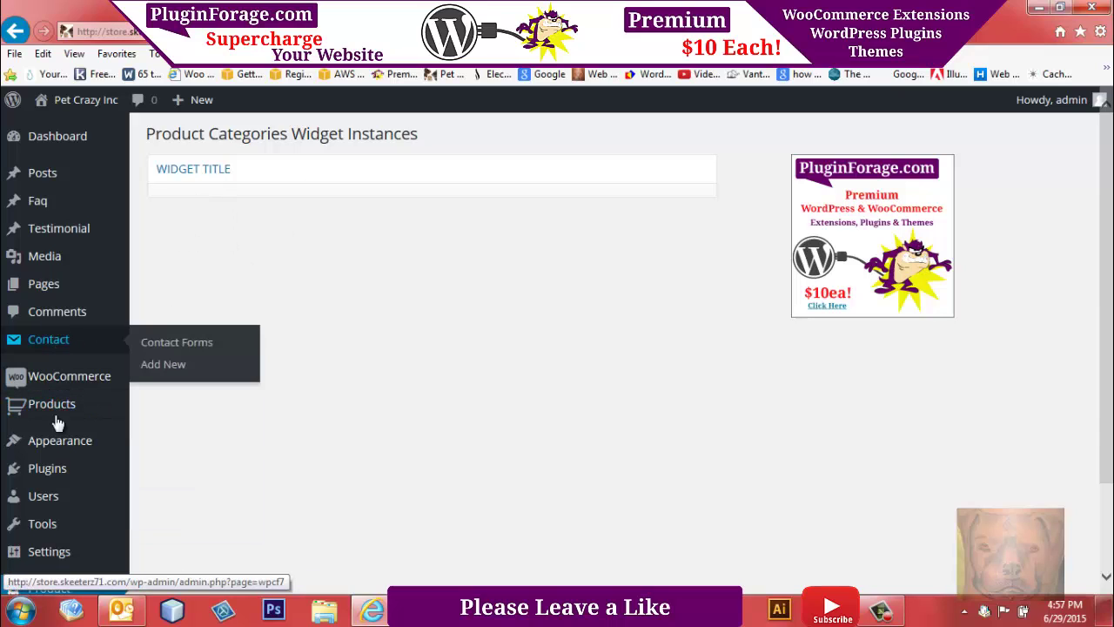
mouse_move(53, 468)
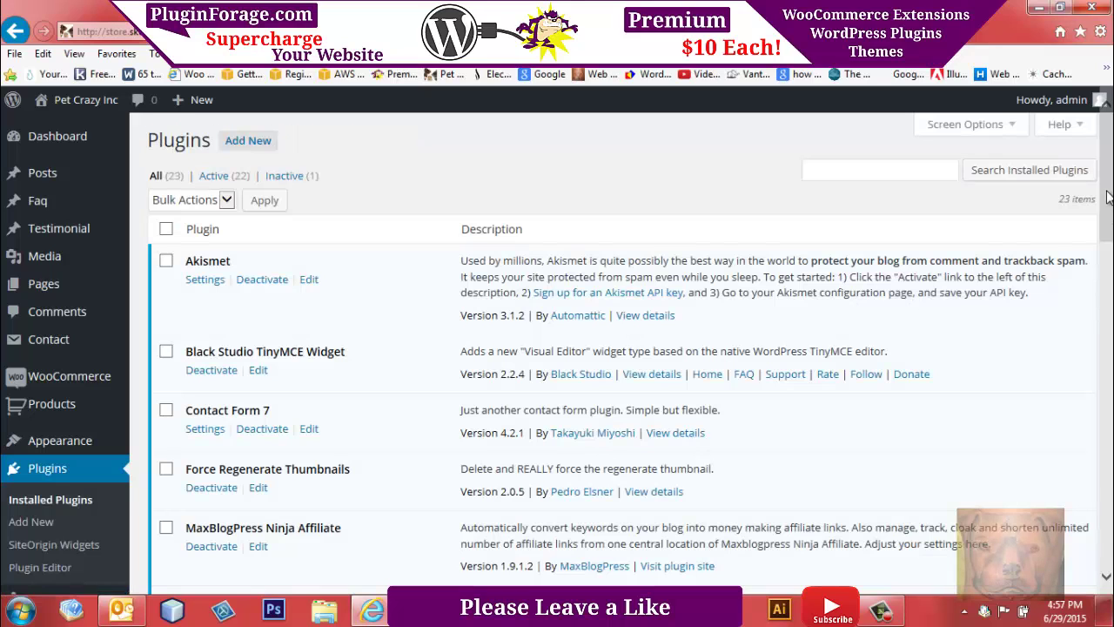
Step: Check WooCommerce Product Categories Selection is active in Plugins, then open Appearance > Widgets
scroll(1110, 159, "down", 3)
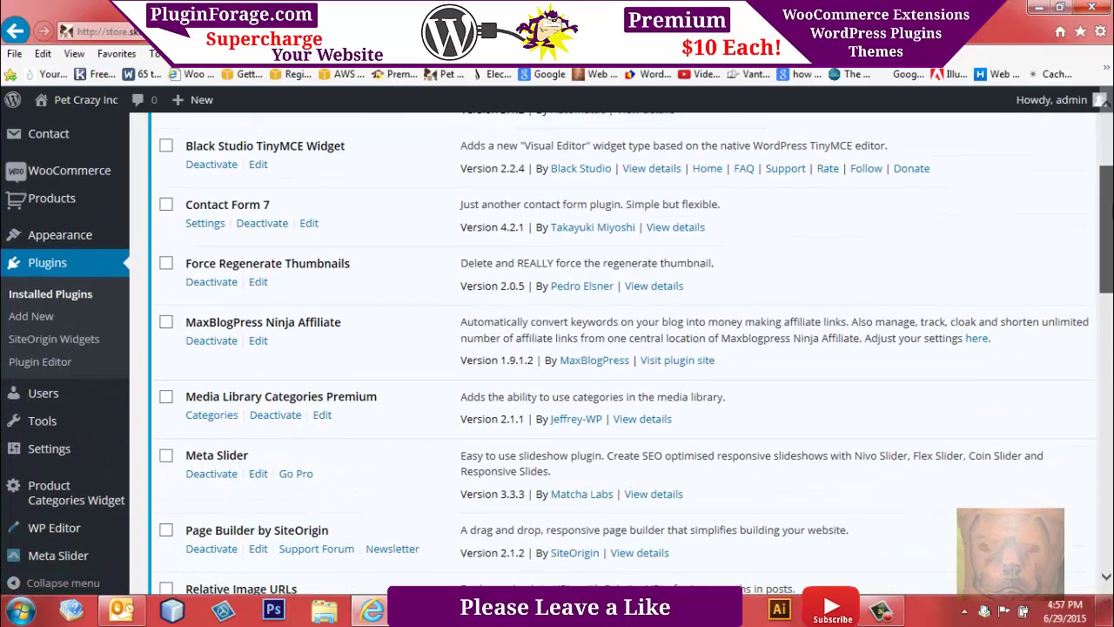
scroll(610, 349, "down", 3)
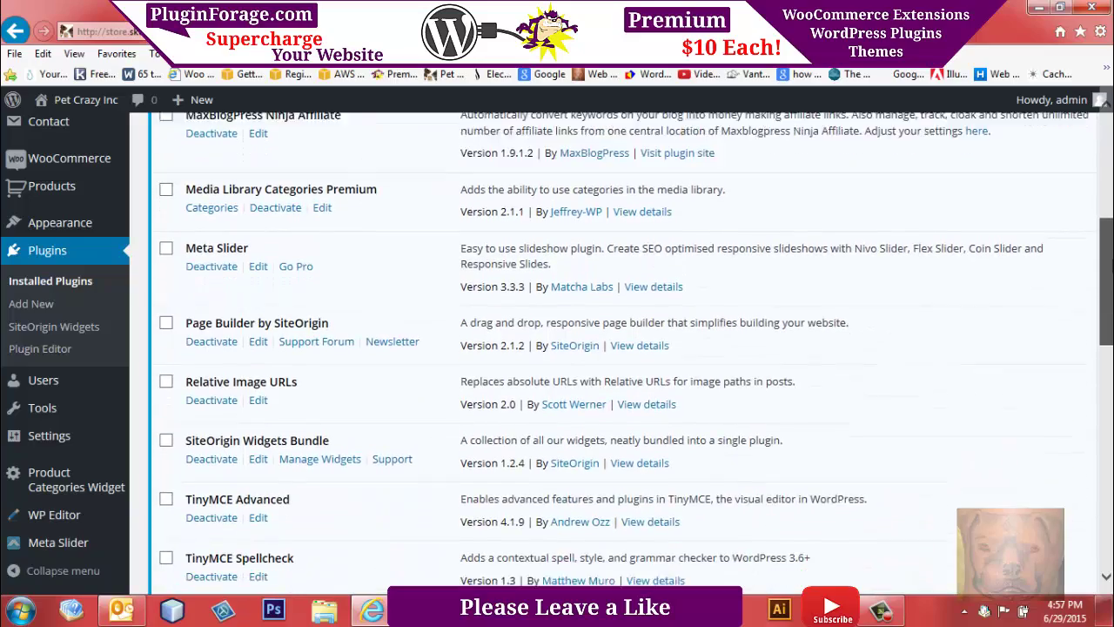
scroll(609, 348, "down", 2)
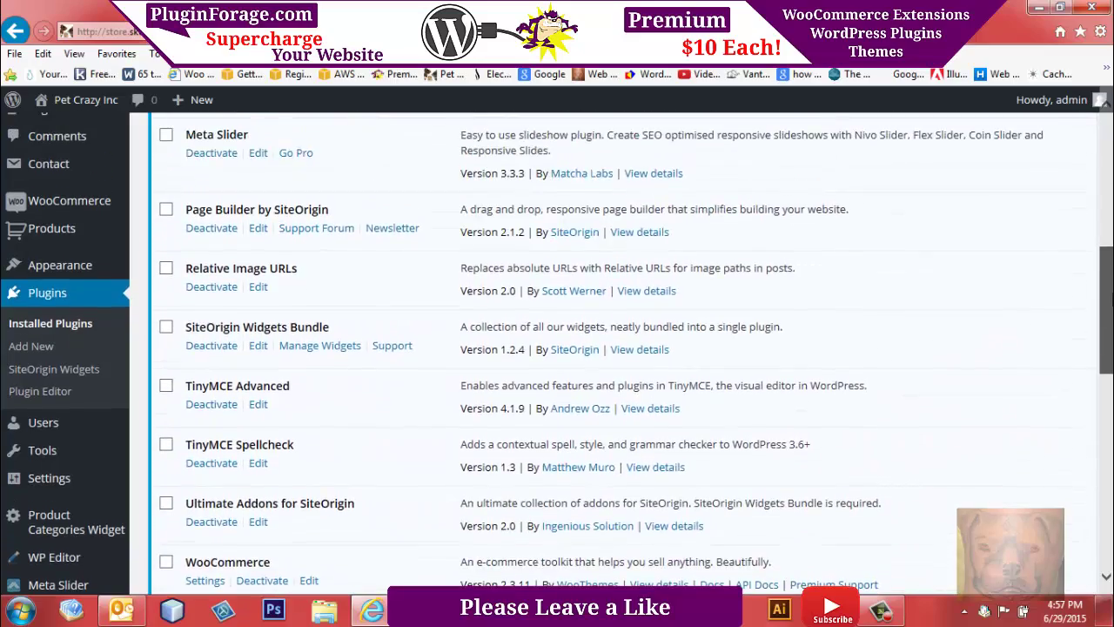
scroll(1111, 394, "down", 5)
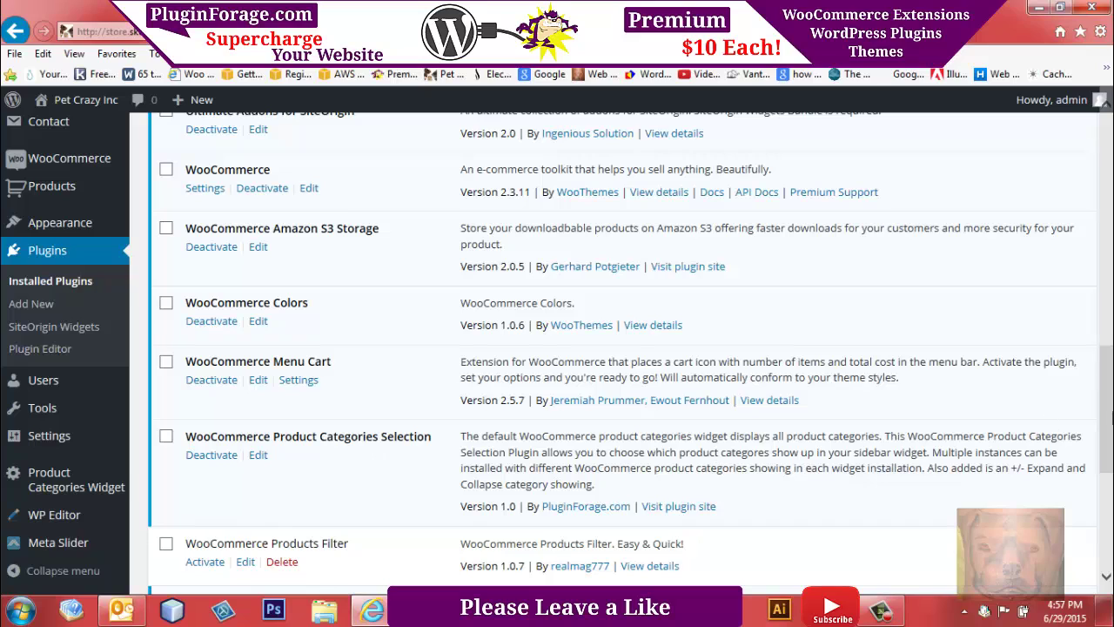
mouse_move(1111, 419)
left_mouse_down()
mouse_move(1111, 468)
mouse_move(1111, 434)
left_mouse_up()
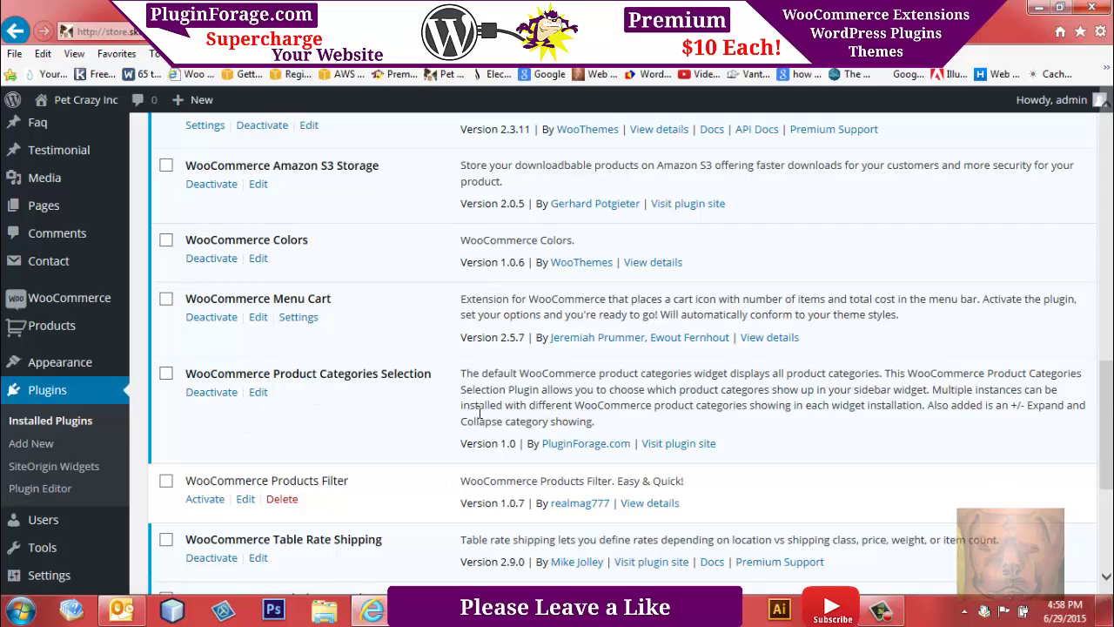
mouse_move(75, 360)
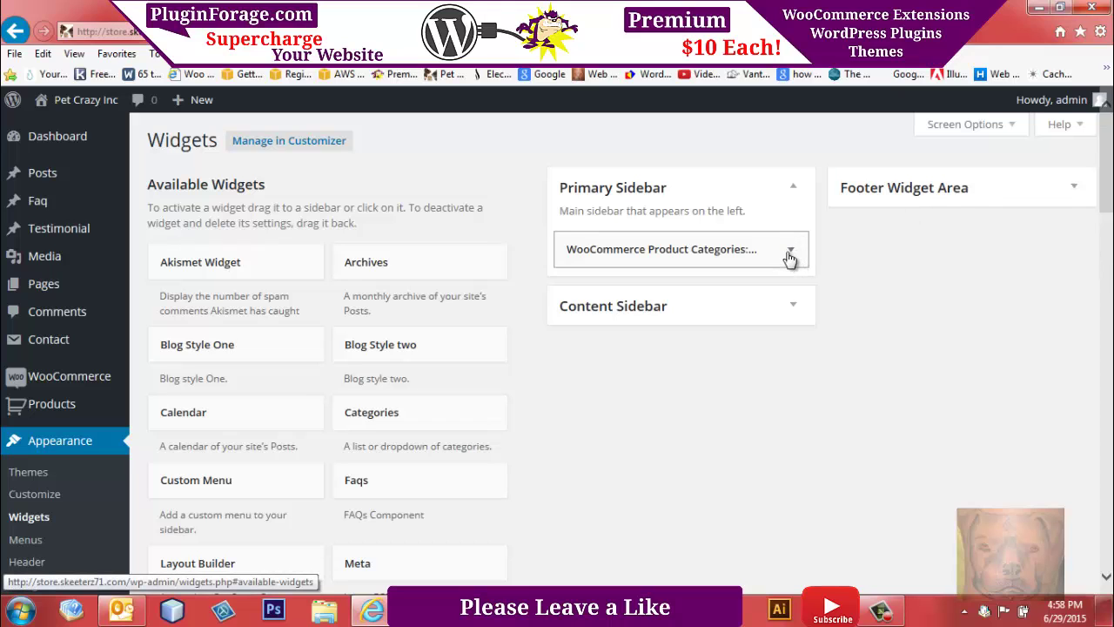
Step: After checking the shop sidebar, delete the default WooCommerce Product Categories widget from Primary Sidebar
key("ctrl+Tab")
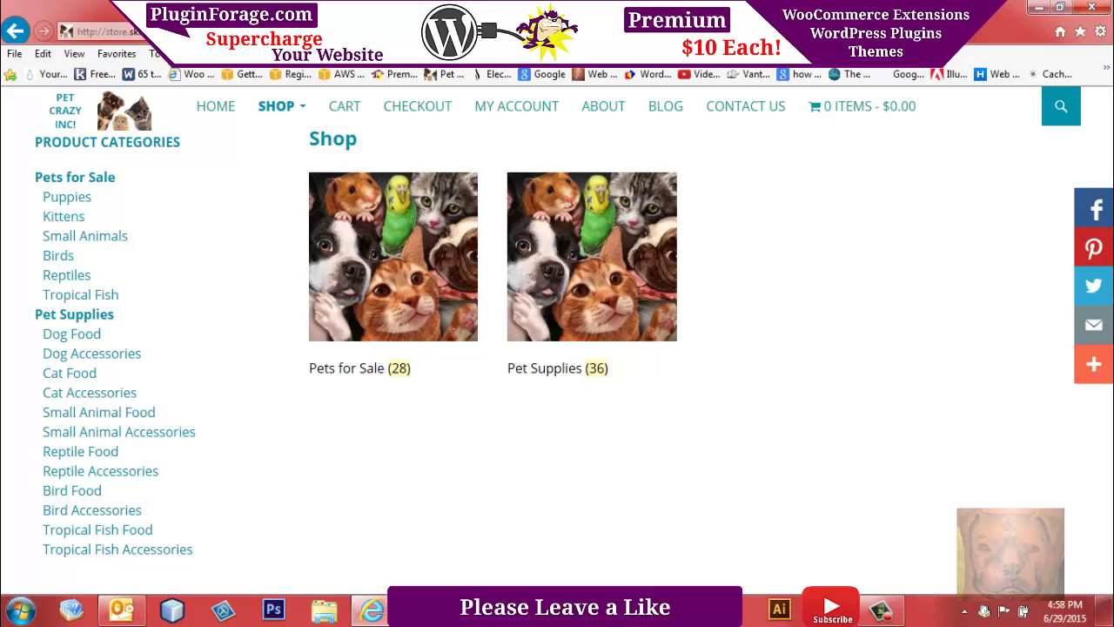
key("ctrl+Tab")
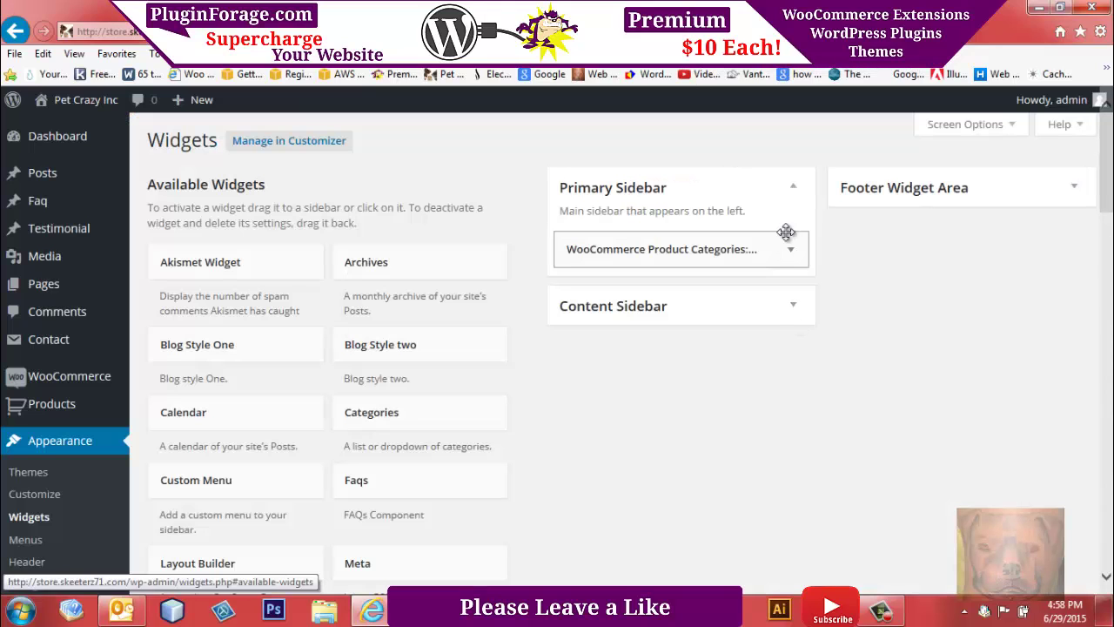
left_click(791, 252)
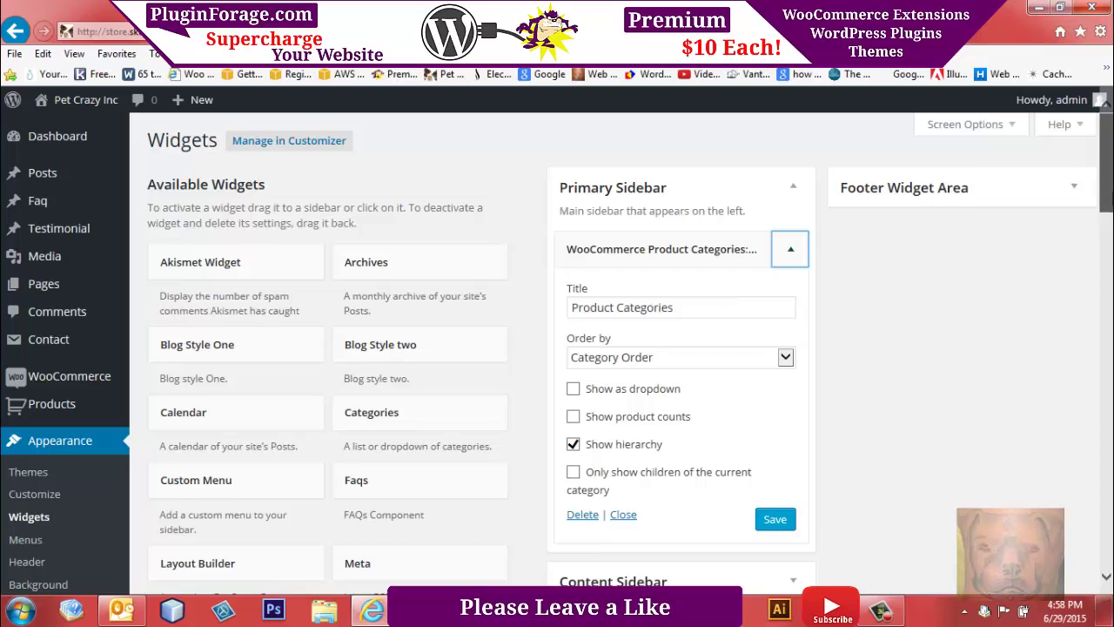
scroll(1113, 224, "down", 2)
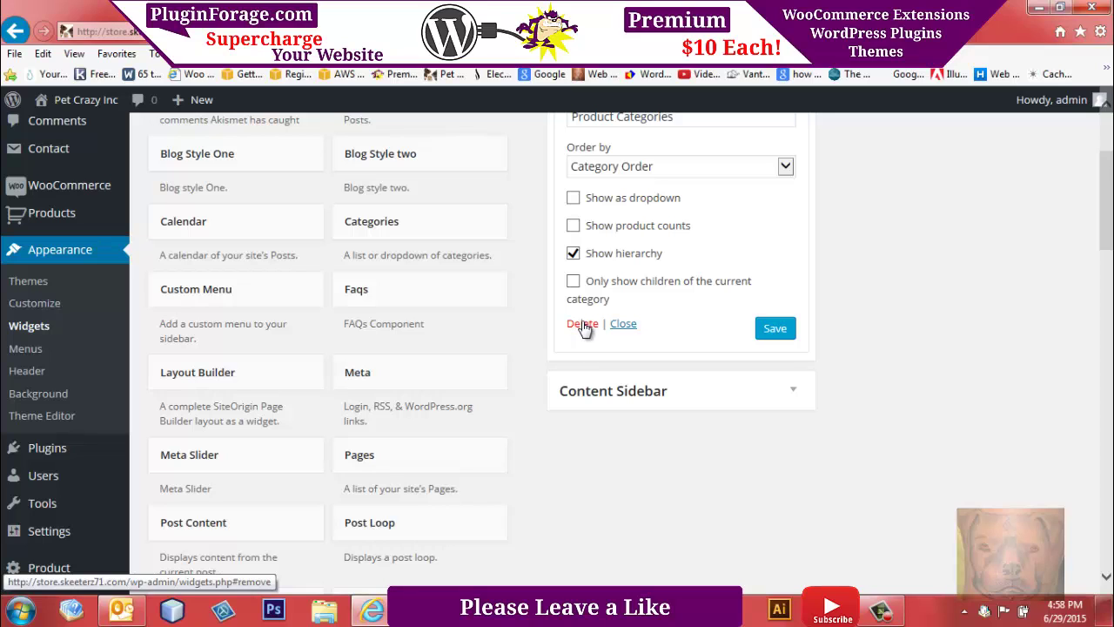
left_click(582, 324)
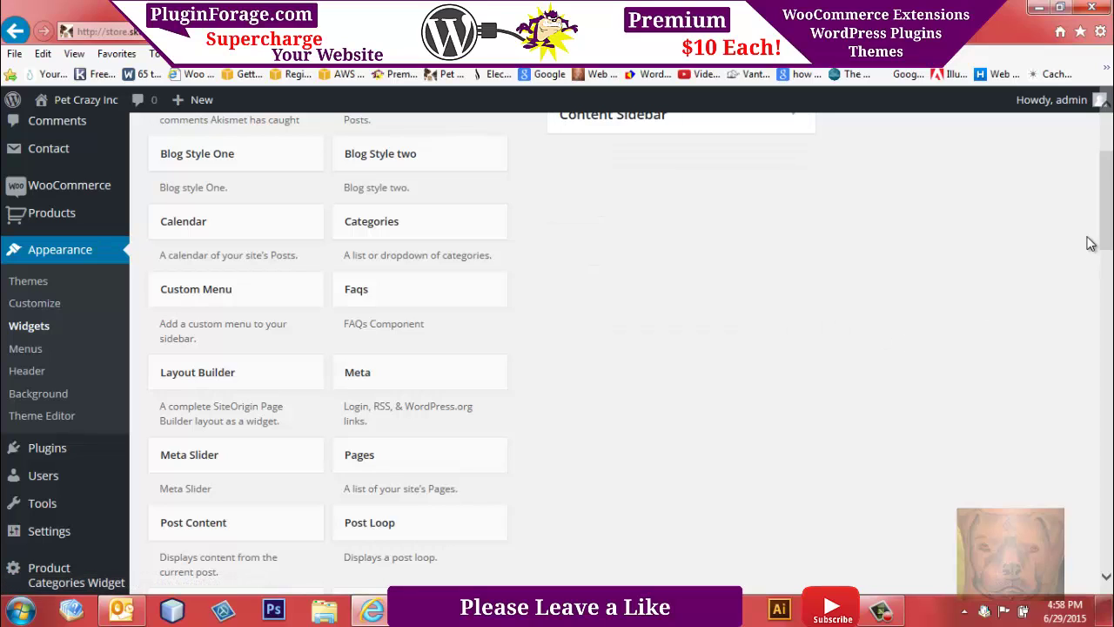
mouse_move(1109, 218)
left_mouse_down()
mouse_move(1109, 249)
mouse_move(1109, 206)
left_mouse_up()
scroll(632, 353, "down", 5)
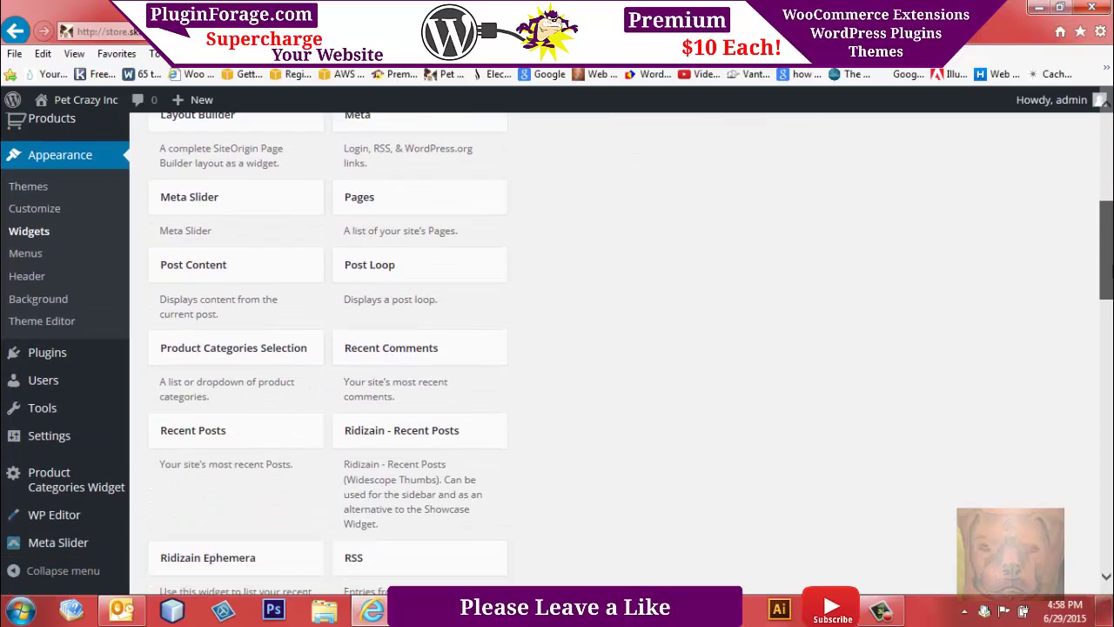
left_click_drag(1110, 304, 1109, 253)
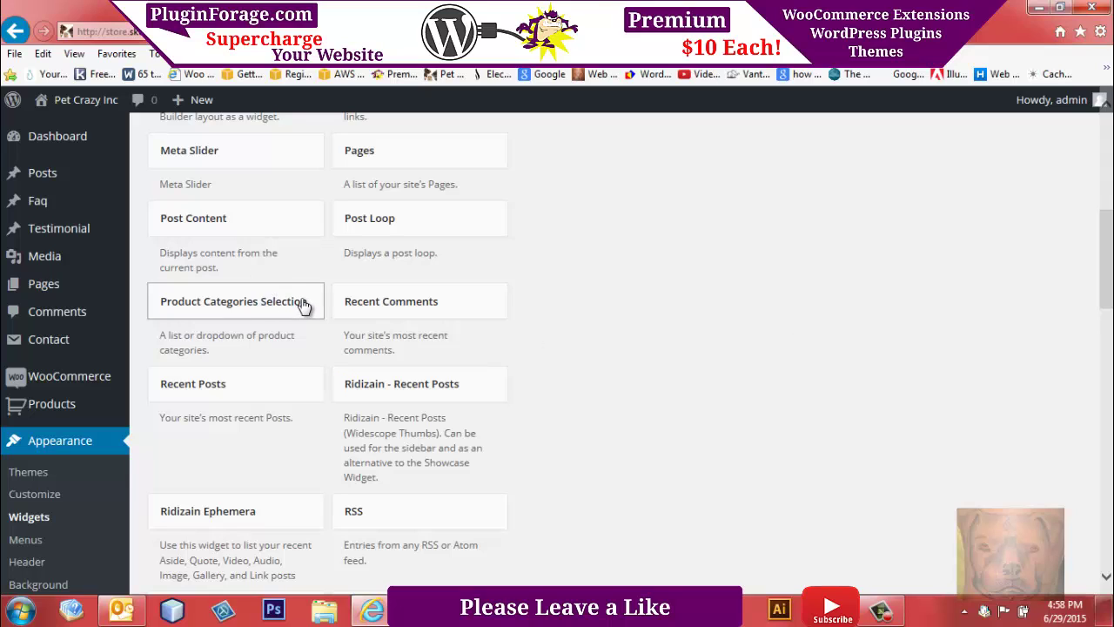
Step: Add a Product Categories Selection widget to the Primary Sidebar
left_click(303, 304)
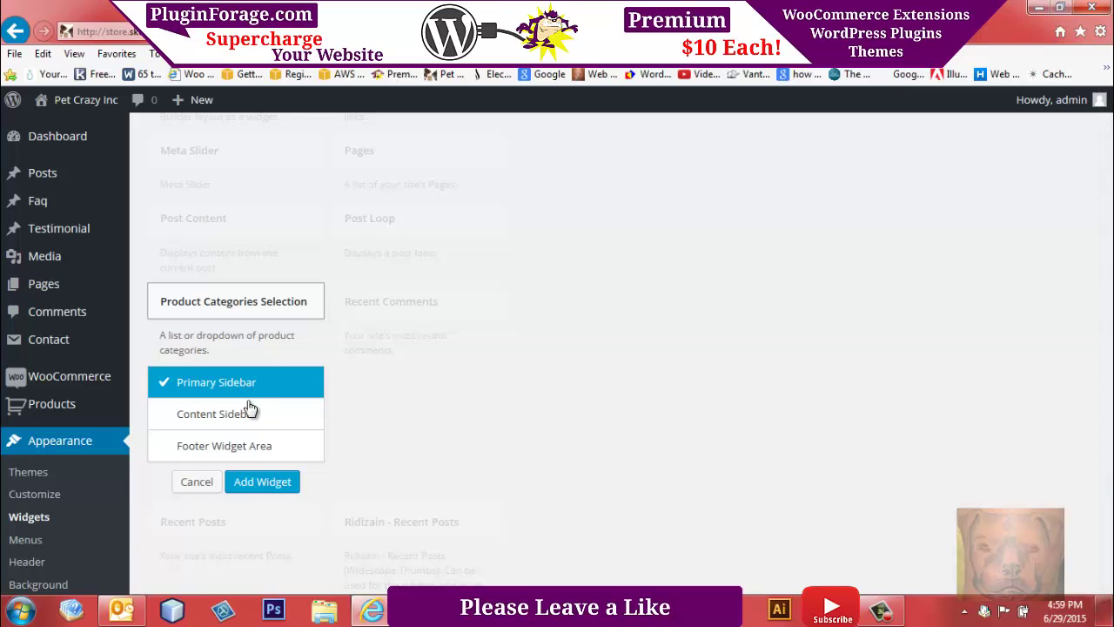
left_click(258, 484)
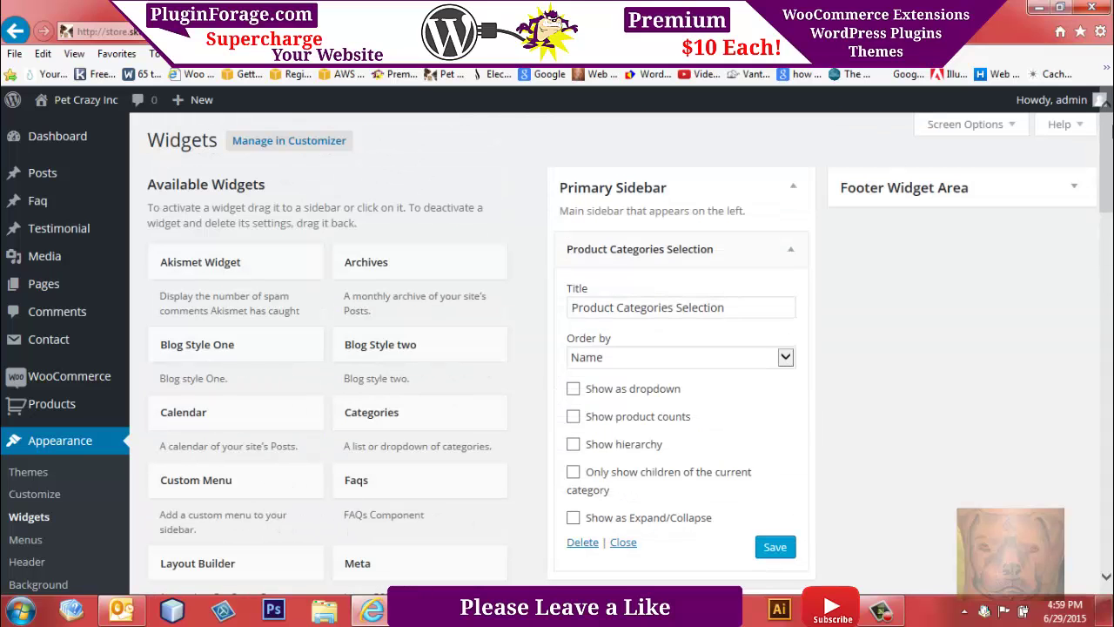
scroll(610, 348, "down", 5)
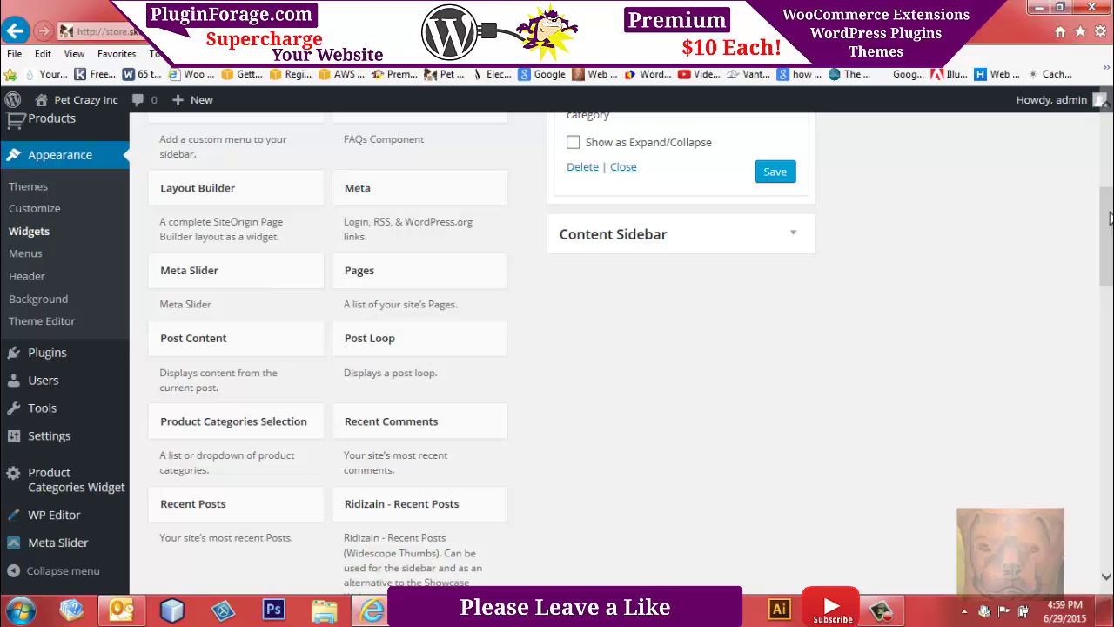
Step: Add a second Product Categories Selection widget to the Content Sidebar
left_click(312, 429)
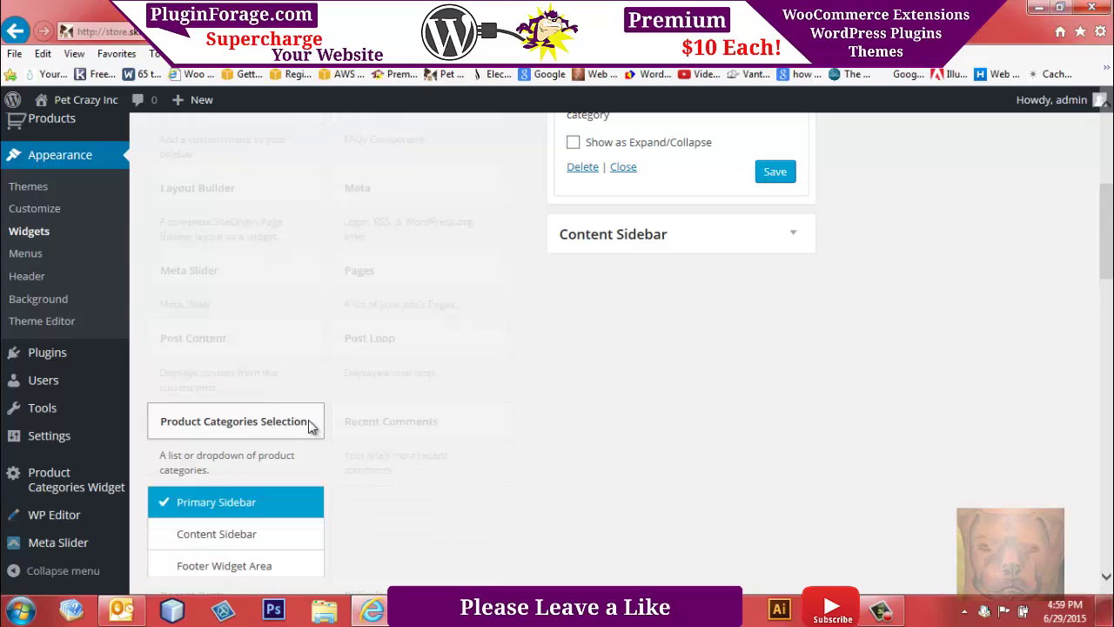
left_click(217, 537)
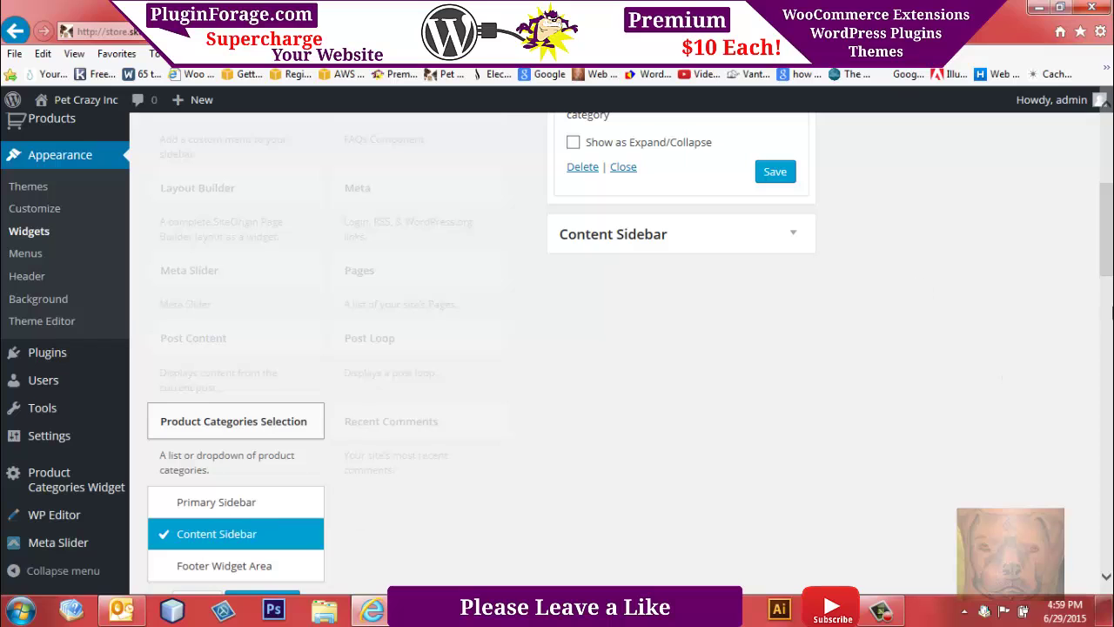
scroll(1111, 261, "down", 2)
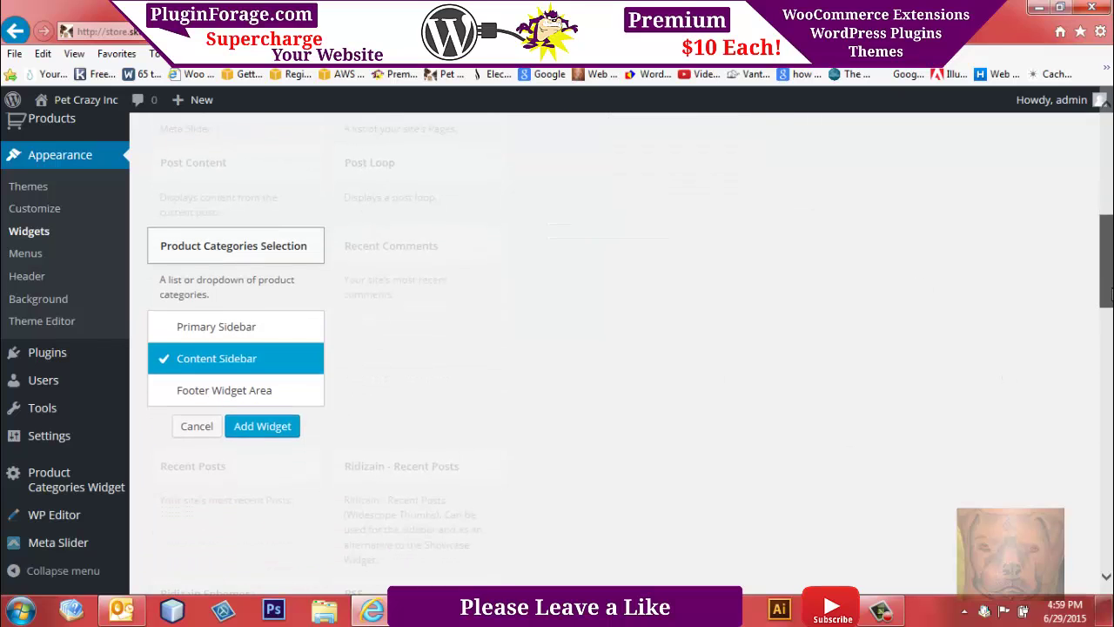
left_click(261, 427)
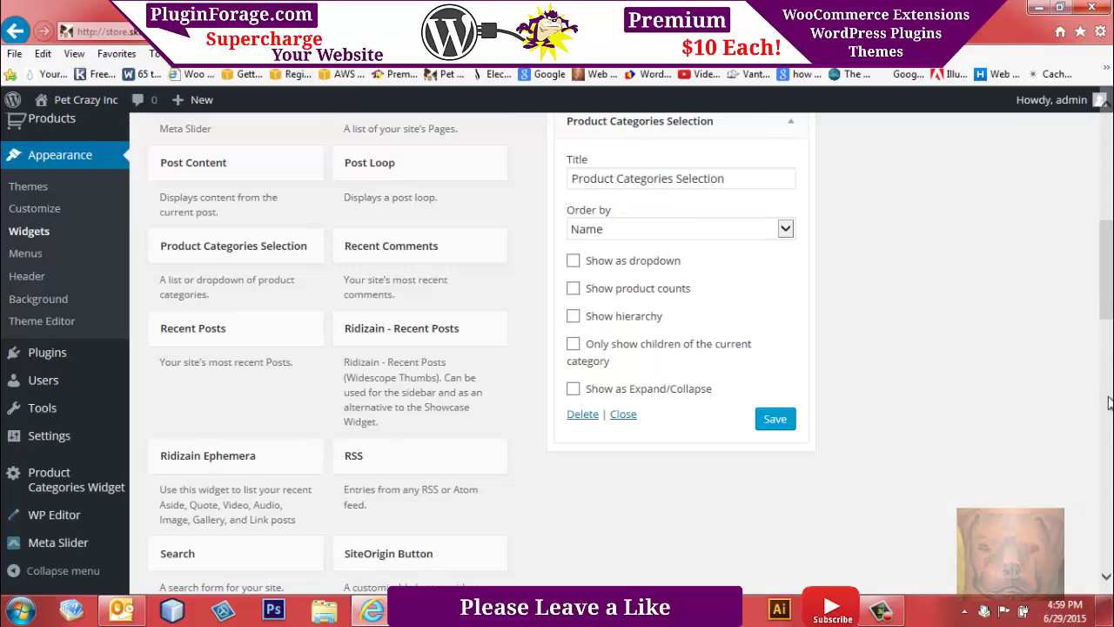
scroll(1110, 402, "up", 5)
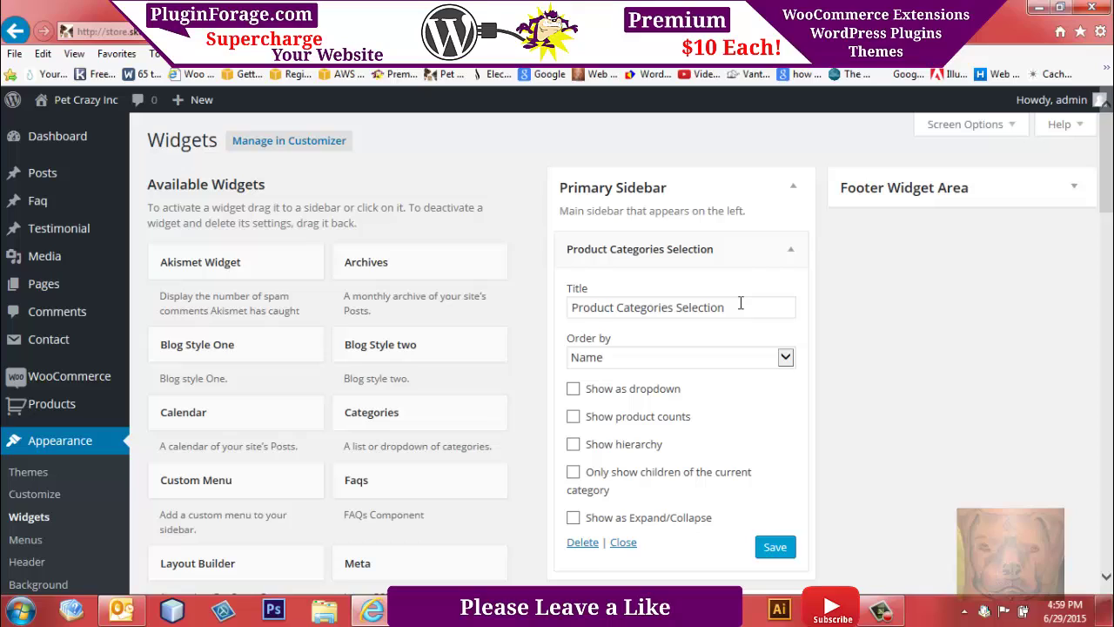
Step: Title the Primary Sidebar widget 'Pets for Sale', order by Category Order, and show product counts
left_click_drag(741, 303, 414, 353)
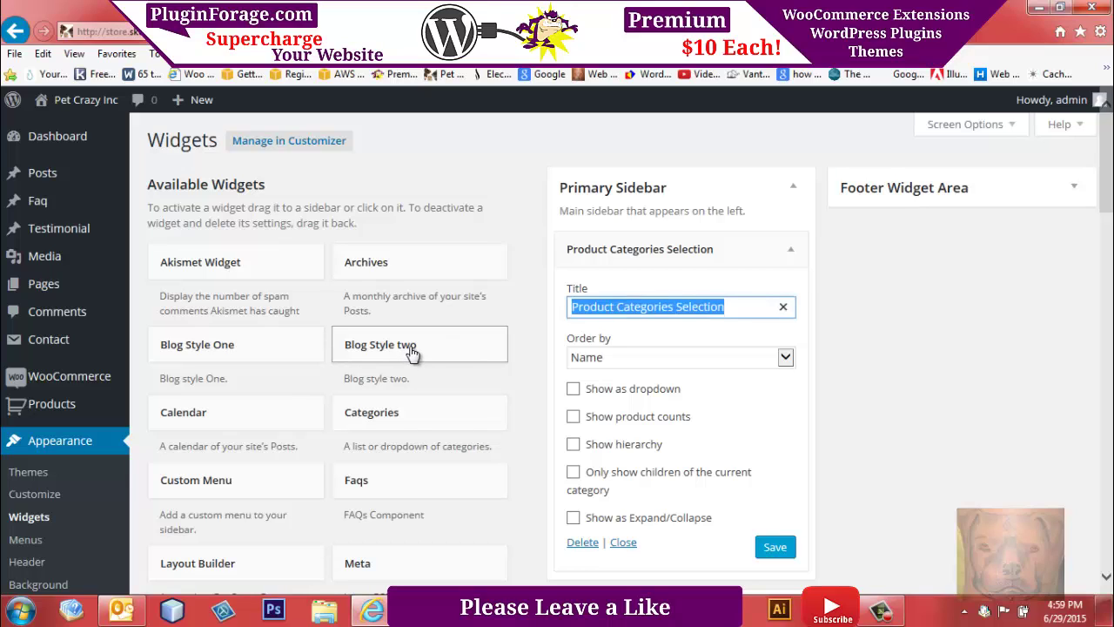
type("Pets for Sale")
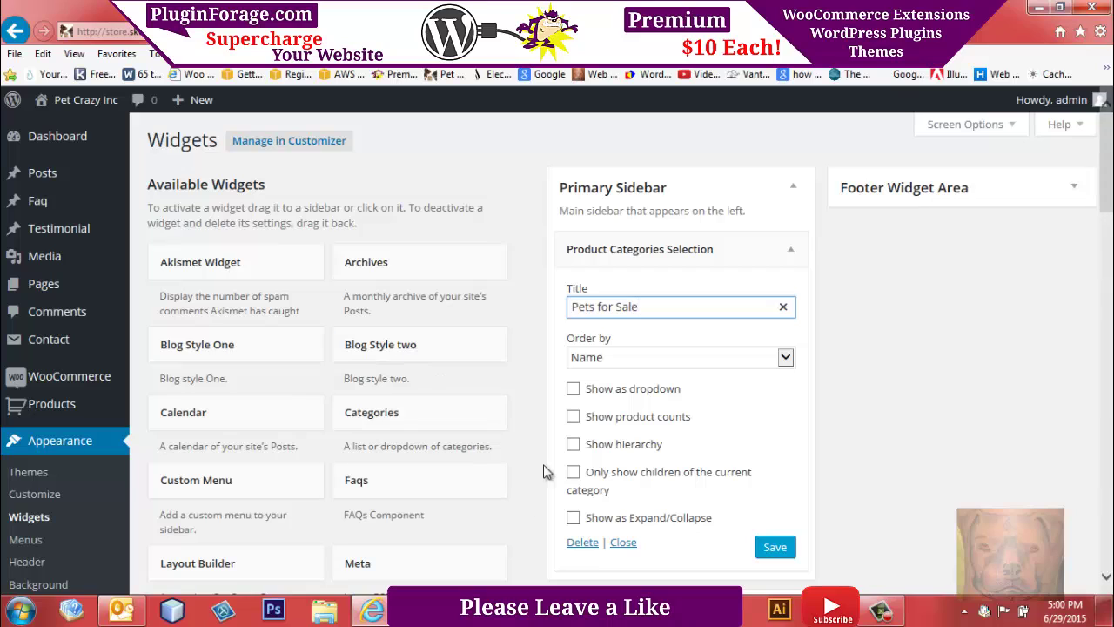
left_click(594, 360)
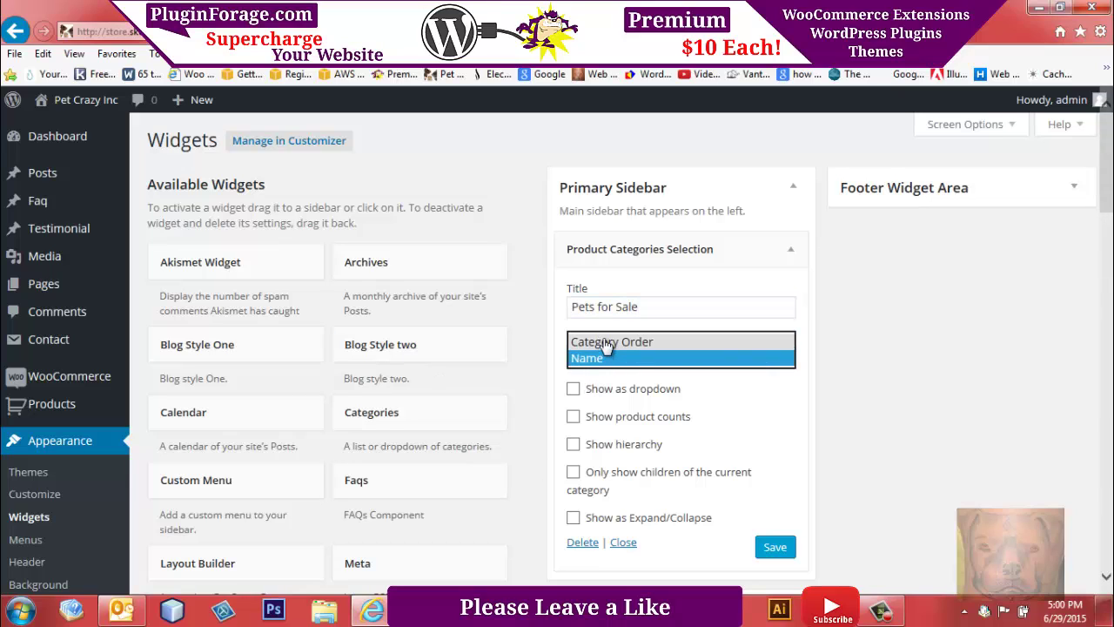
left_click(605, 342)
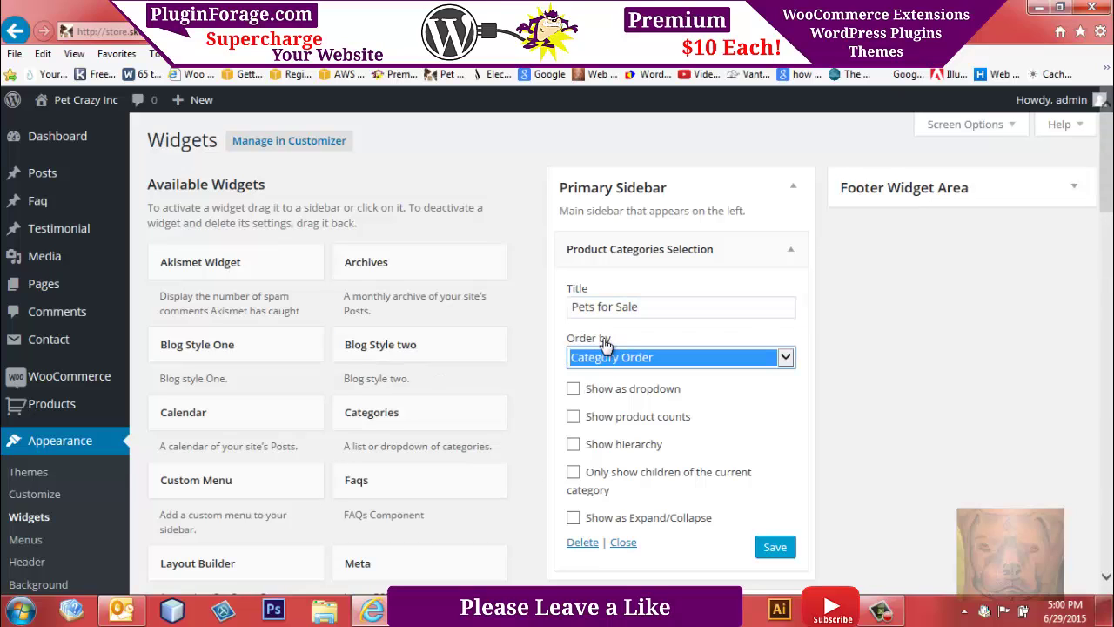
left_click(573, 418)
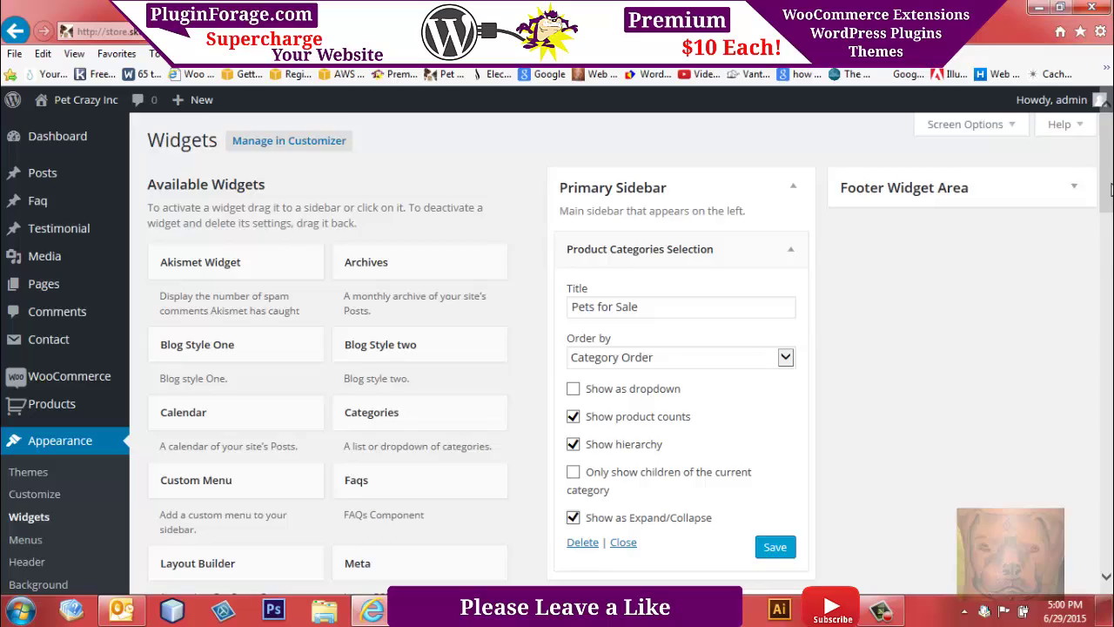
Step: Change the Content Sidebar category widget's title to 'Pet Supplies'
scroll(1110, 190, "down", 4)
left_click_drag(737, 356, 560, 376)
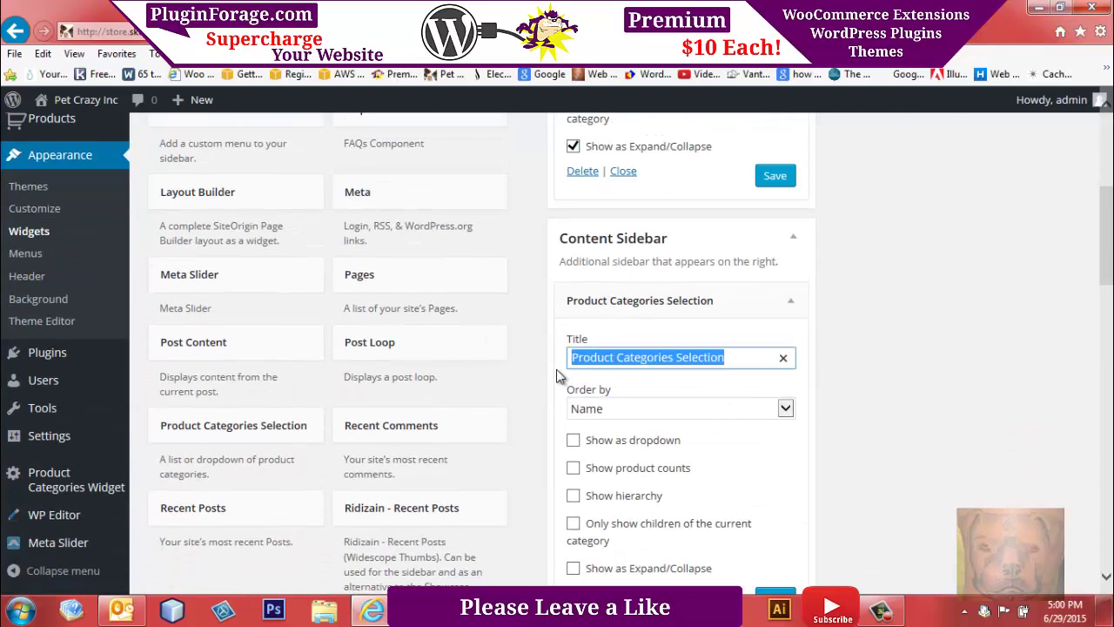
type("Pet")
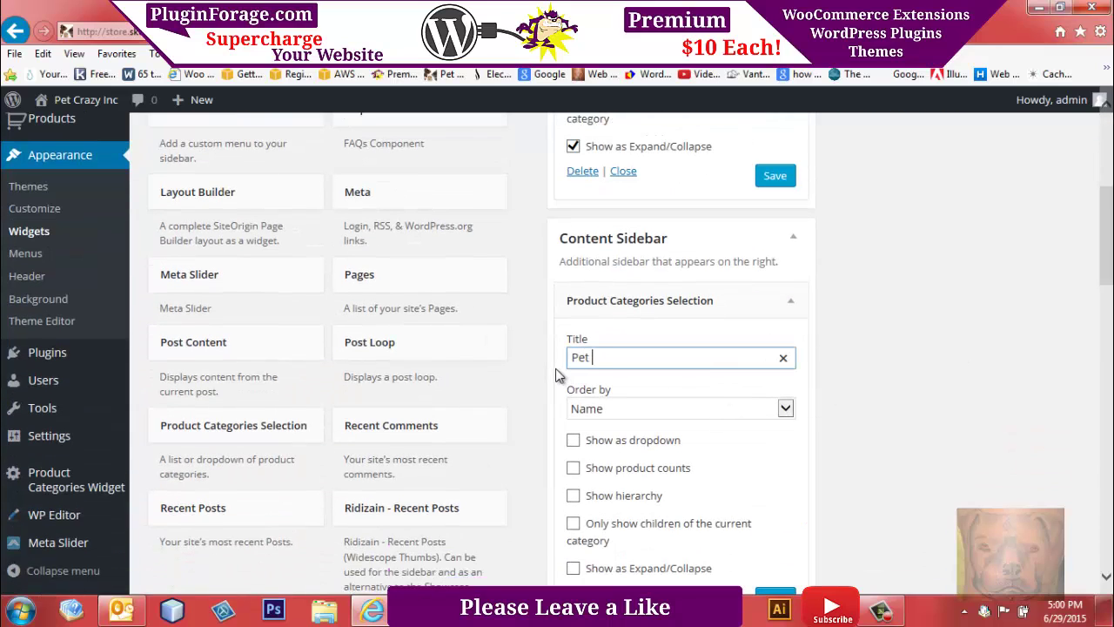
type(" Supplies")
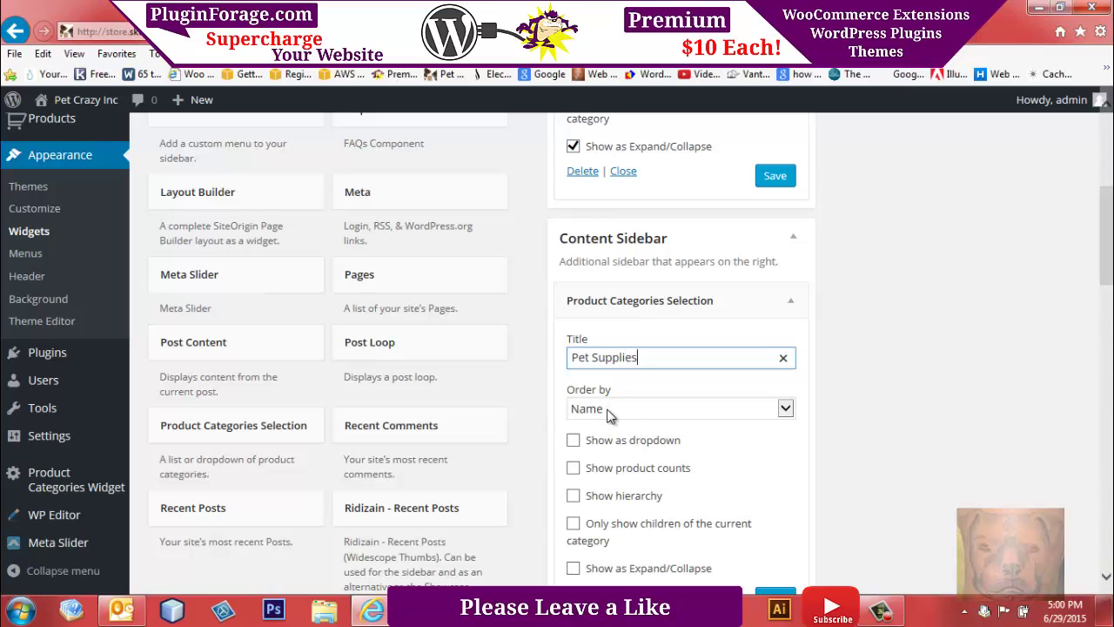
Step: Order categories by Category Order, turn on product counts and hierarchy, and save the widget
left_click(608, 412)
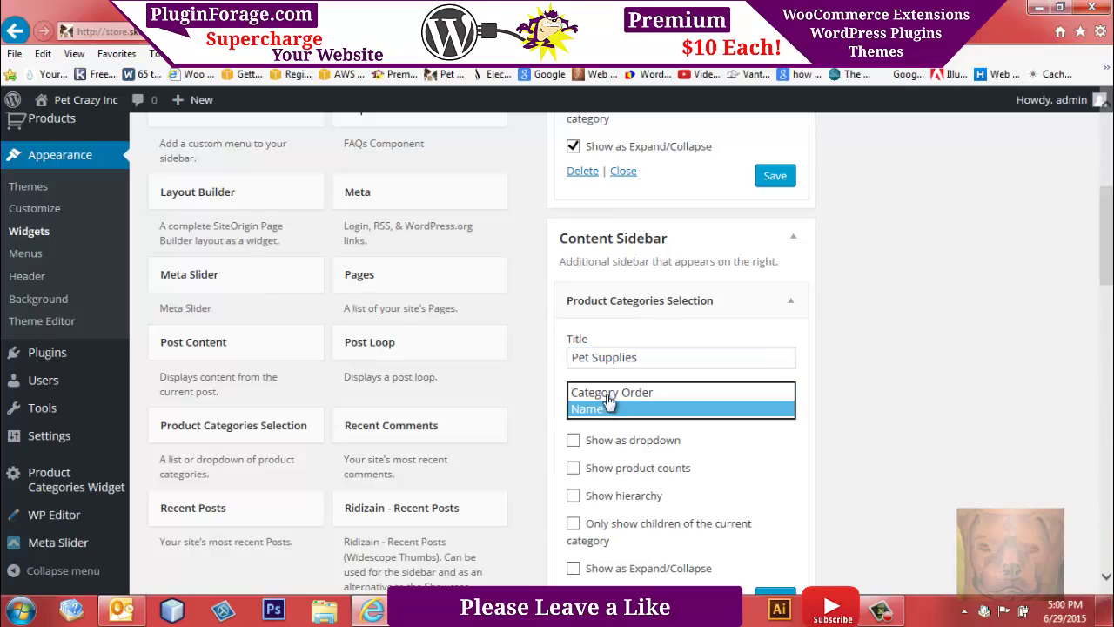
left_click(607, 394)
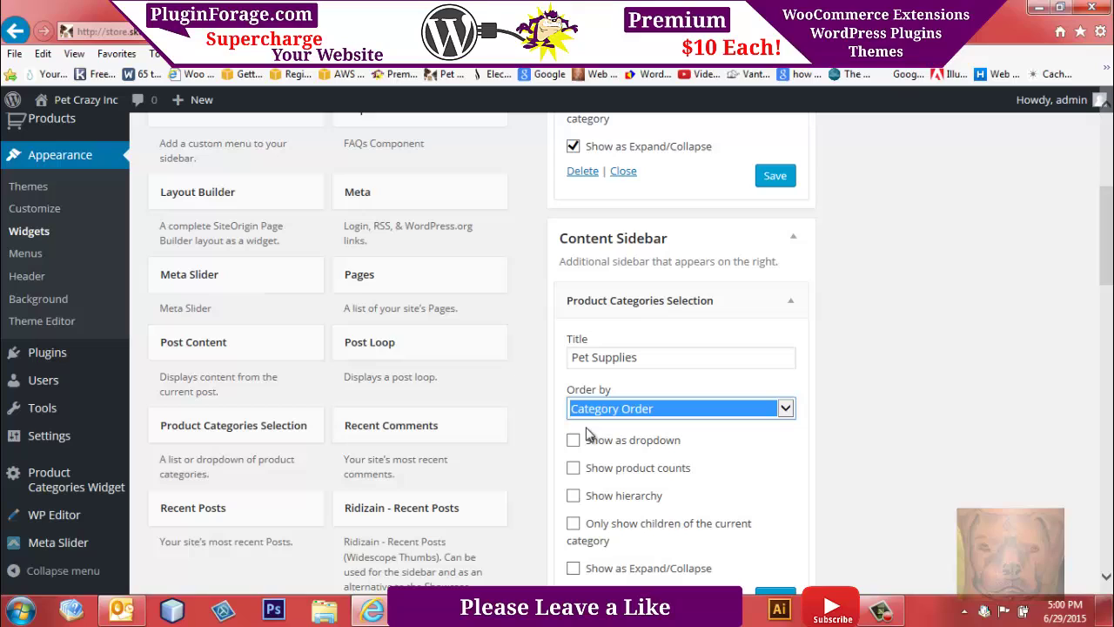
left_click(573, 471)
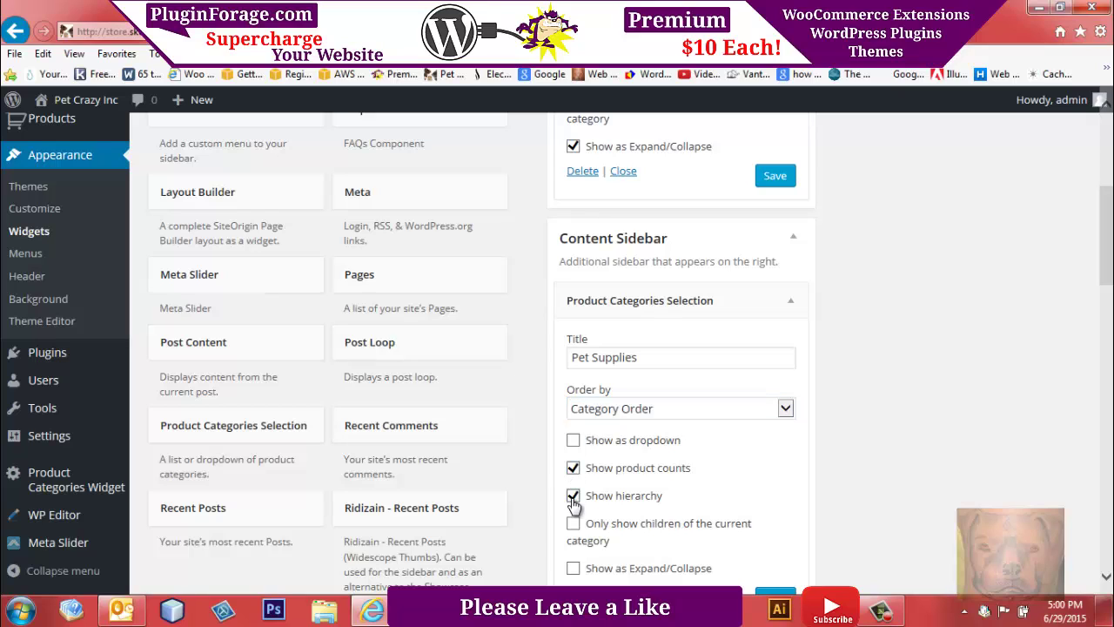
left_click(573, 567)
scroll(1110, 246, "up", 1)
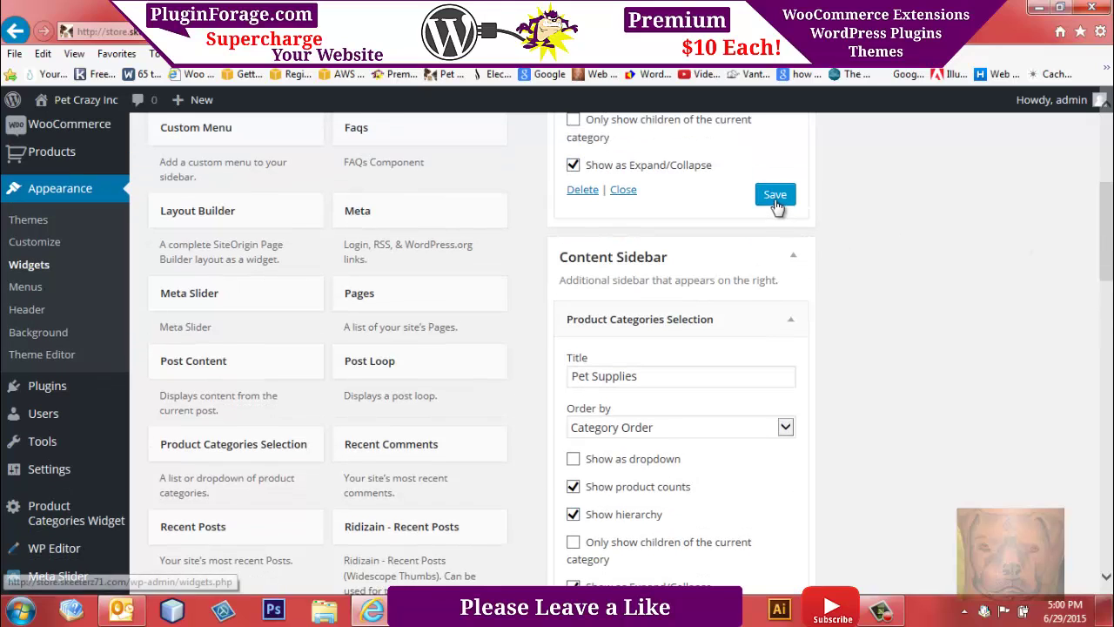
left_click(776, 196)
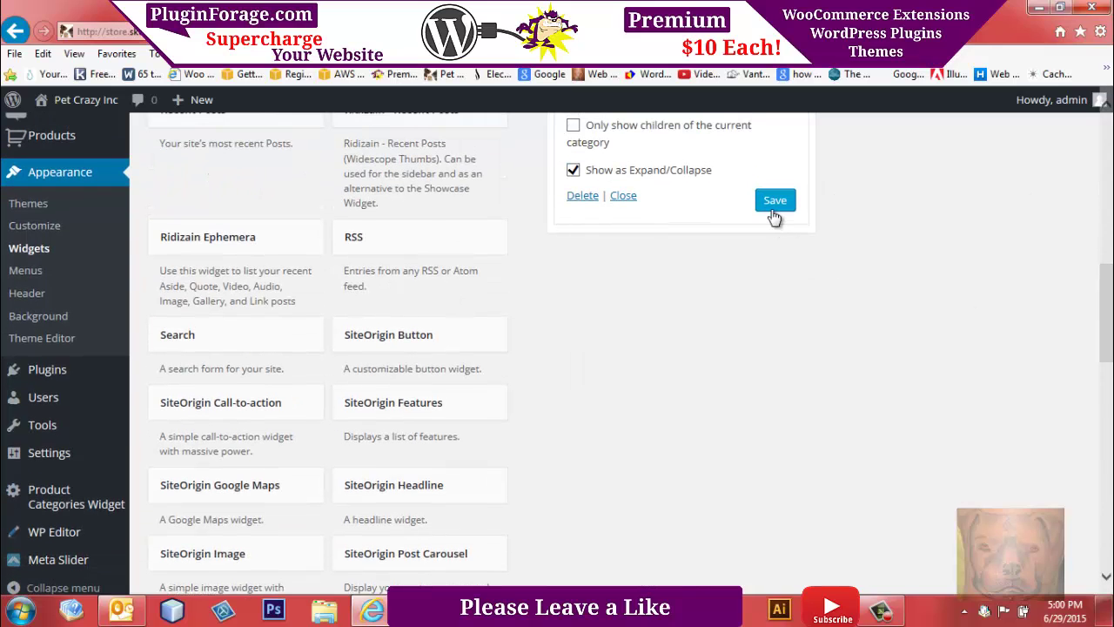
left_click(774, 205)
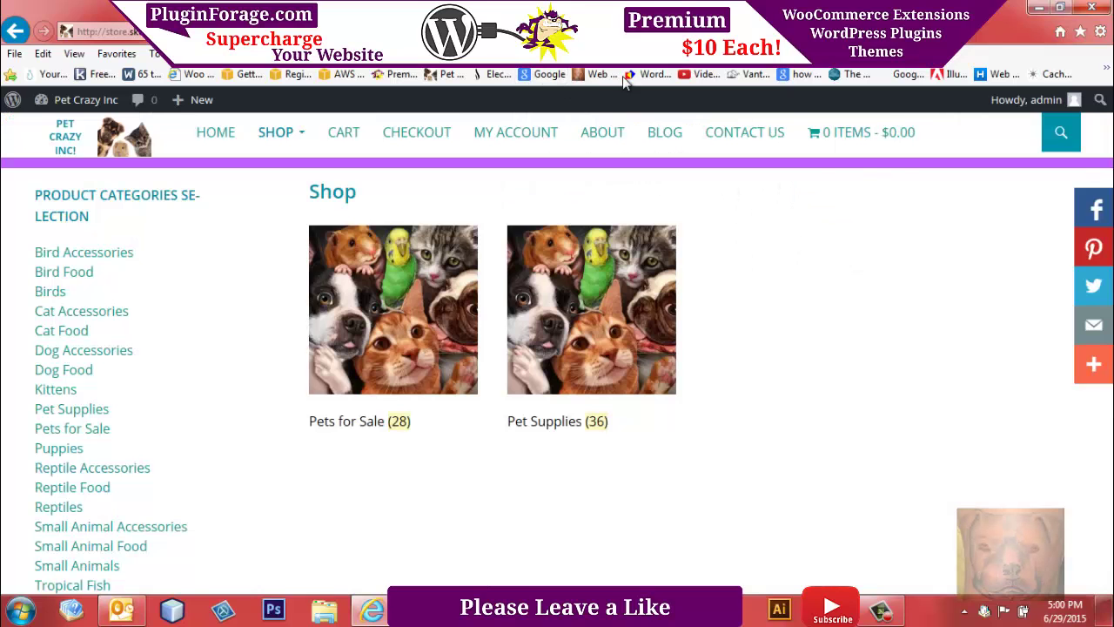
scroll(557, 348, "down", 2)
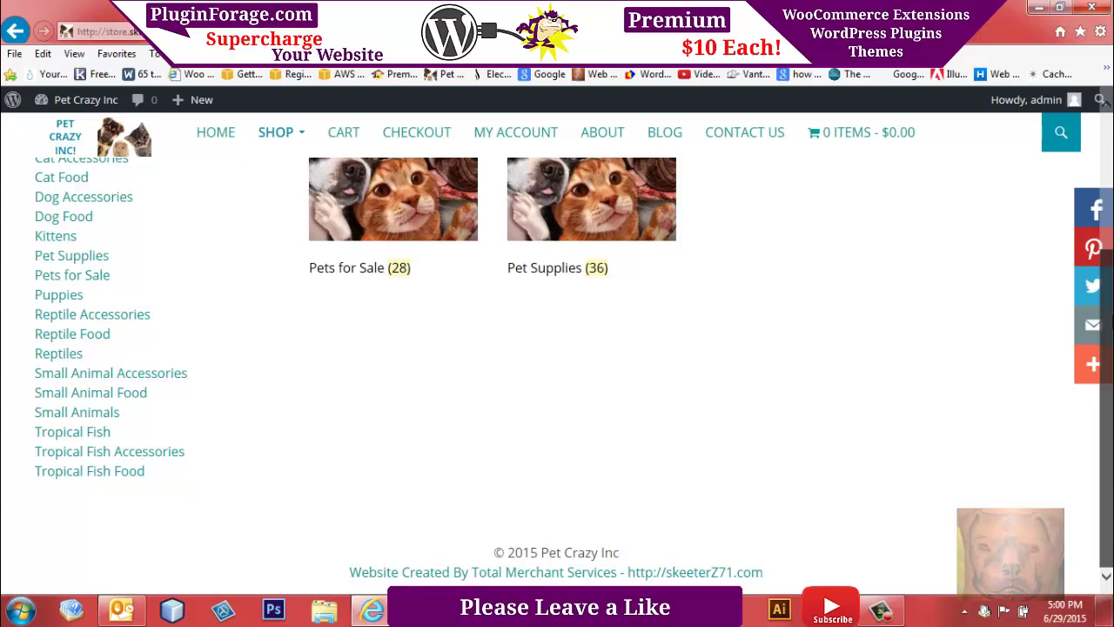
scroll(557, 348, "up", 2)
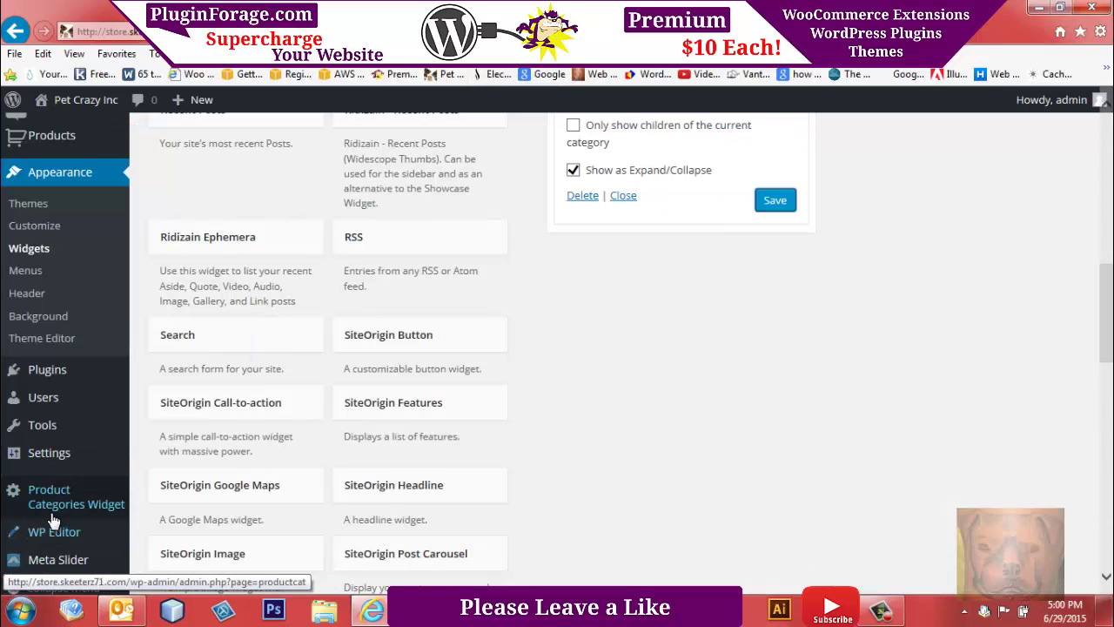
Step: Open the Pets for Sale instance from the Product Categories Widget instance list
left_click(53, 513)
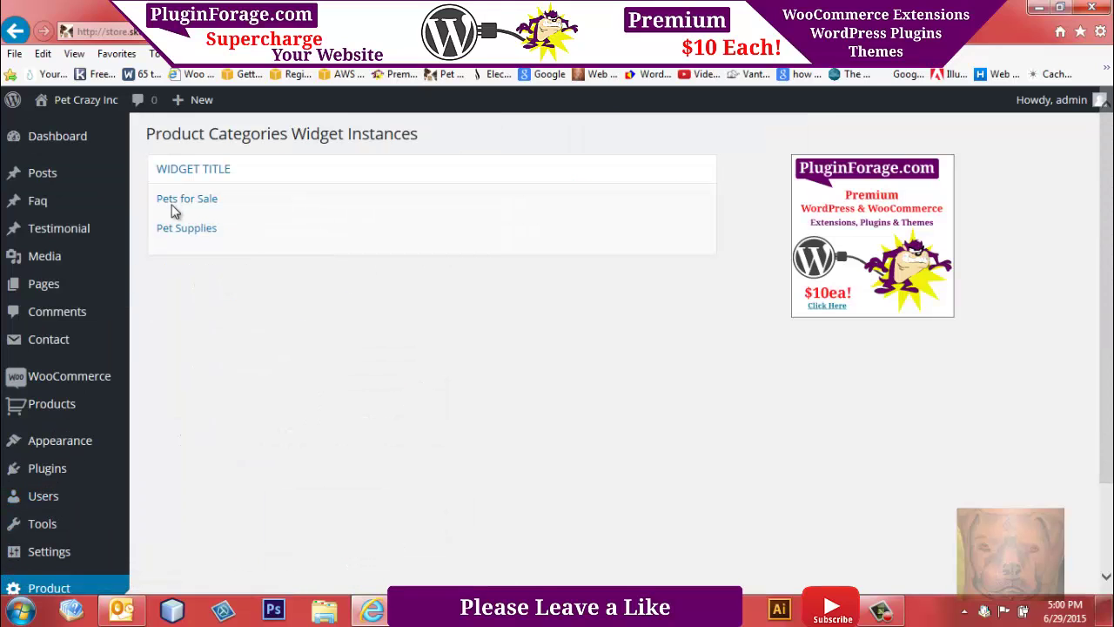
left_click(197, 201)
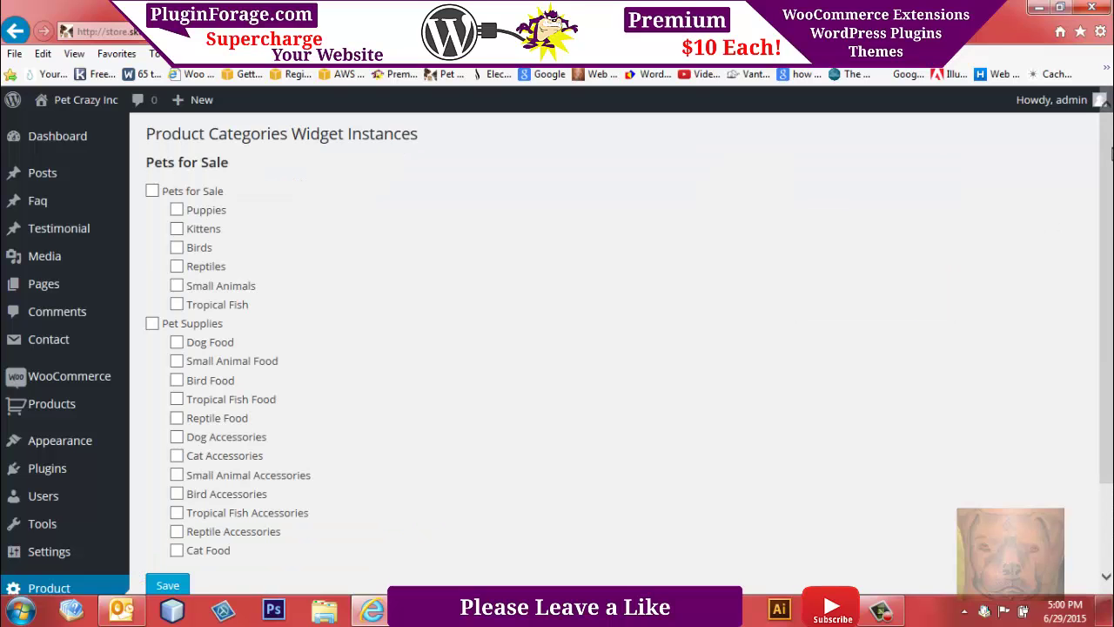
scroll(1106, 148, "down", 2)
scroll(1106, 130, "up", 2)
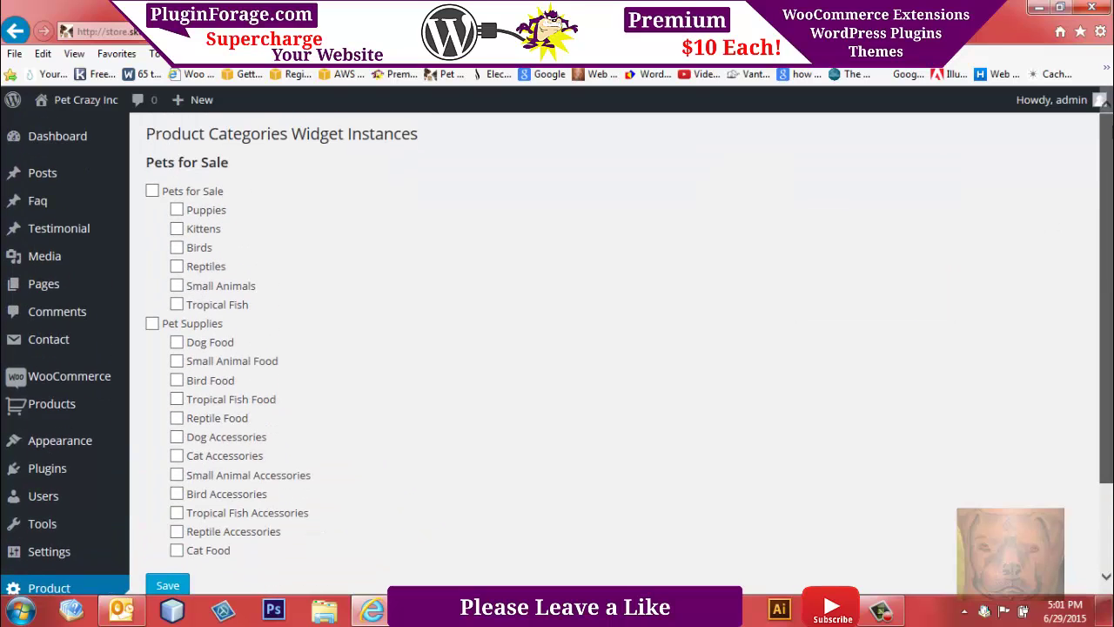
Step: Check Pets for Sale, Puppies, Kittens, Birds, Reptiles, Small Animals and Tropical Fish, then save
left_click(152, 191)
left_click(177, 210)
left_click(177, 228)
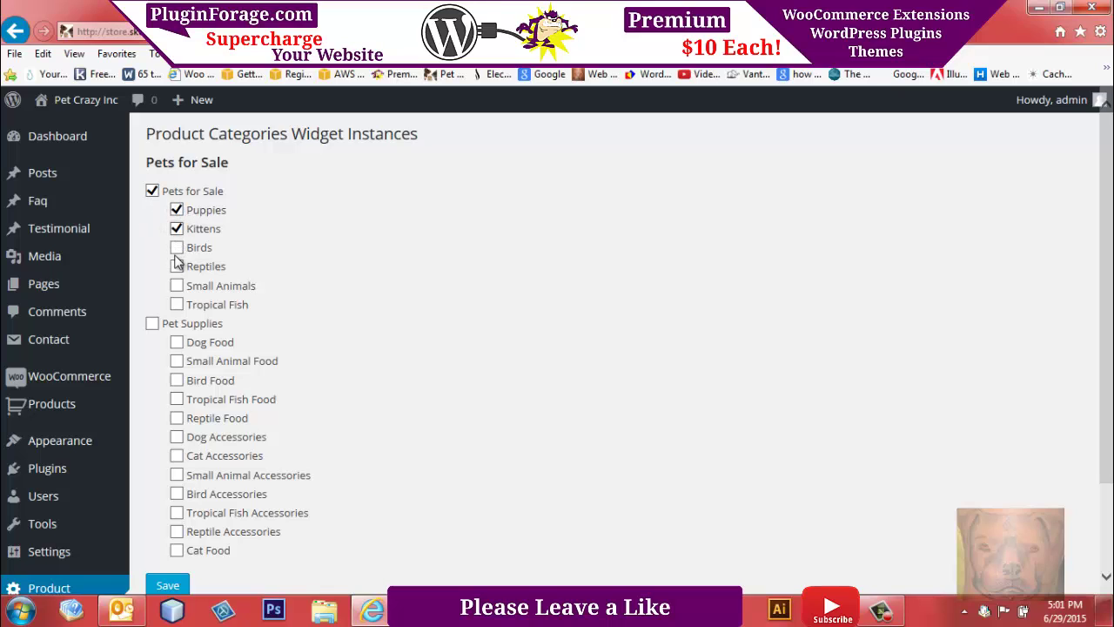
left_click(177, 248)
left_click(177, 286)
left_click(177, 267)
left_click(177, 304)
scroll(267, 509, "down", 2)
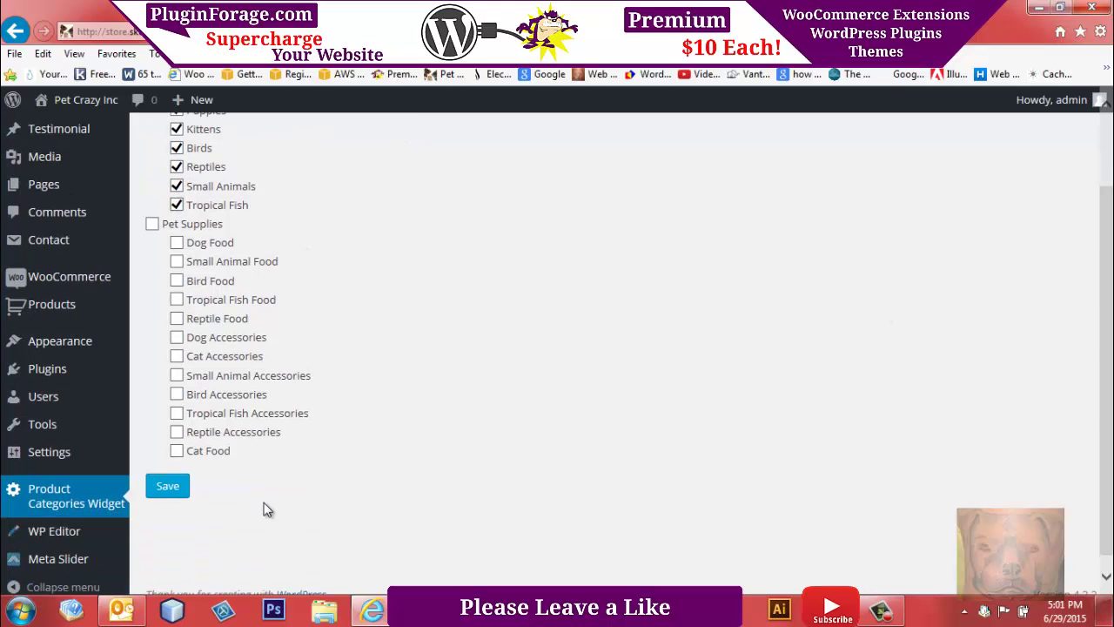
left_click(167, 487)
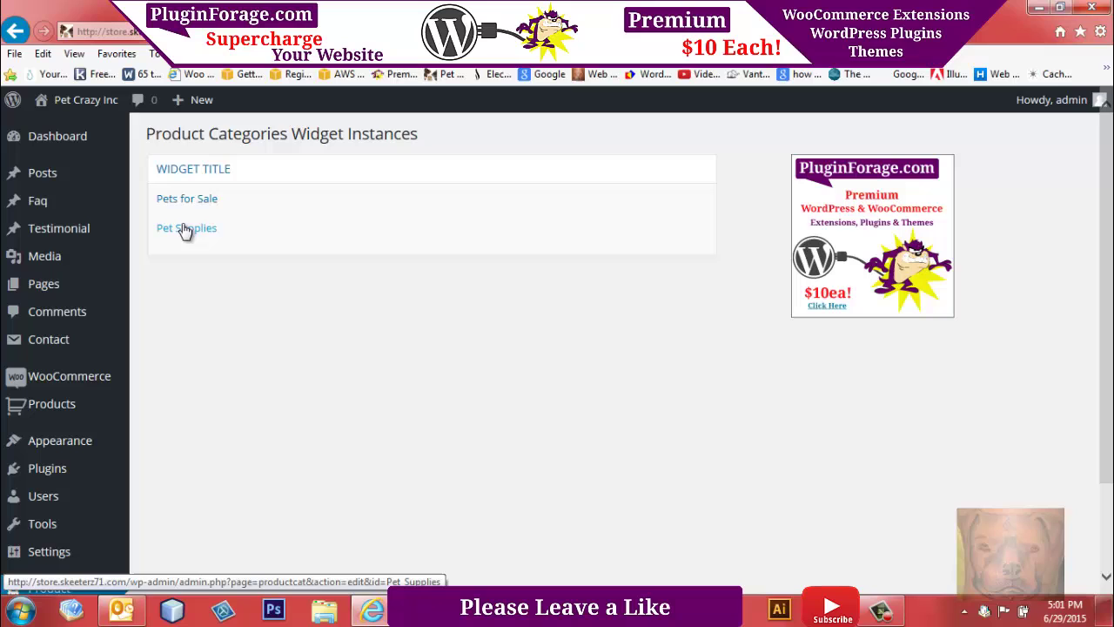
Step: In the Pet Supplies instance, check Pet Supplies plus Dog, Small Animal, Bird, Tropical Fish and Reptile Food
left_click(185, 230)
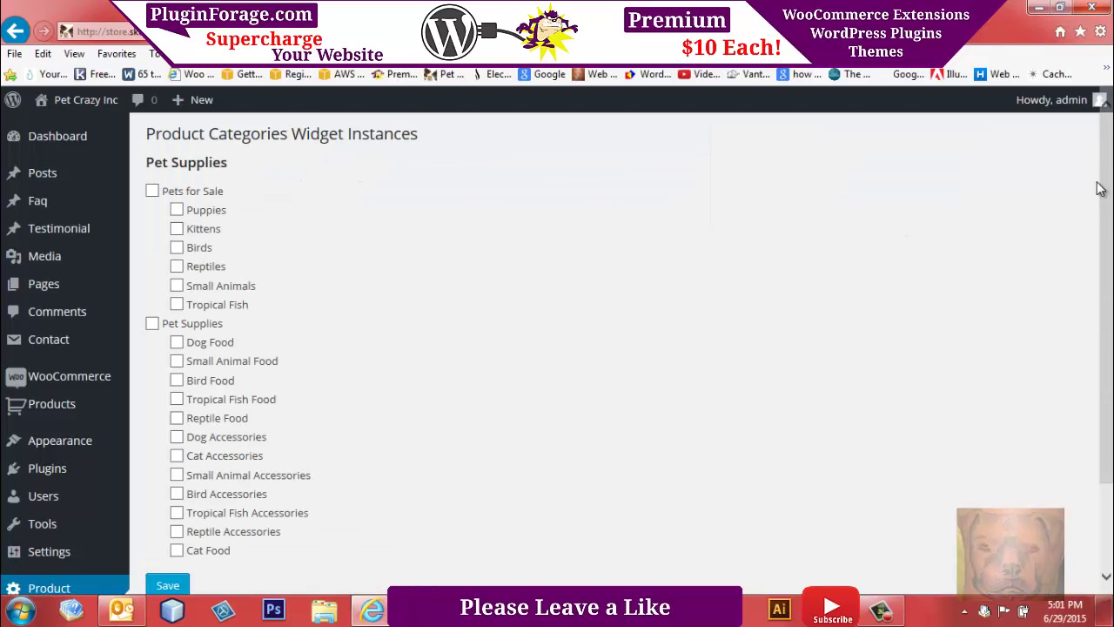
scroll(454, 320, "down", 1)
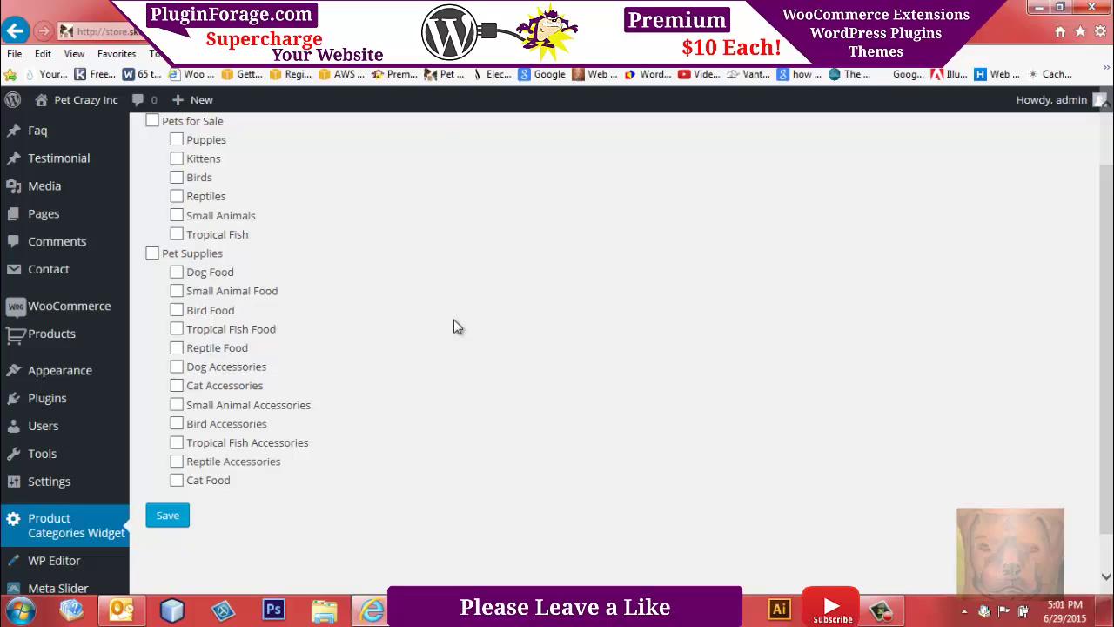
left_click(153, 253)
left_click(177, 272)
left_click(177, 291)
left_click(176, 310)
left_click(177, 329)
left_click(177, 348)
Step: Check the Dog, Cat, Small Animal, Bird, Tropical Fish and Reptile Accessories and Cat Food, then save
left_click(177, 367)
left_click(177, 386)
left_click(177, 405)
left_click(177, 424)
left_click(176, 443)
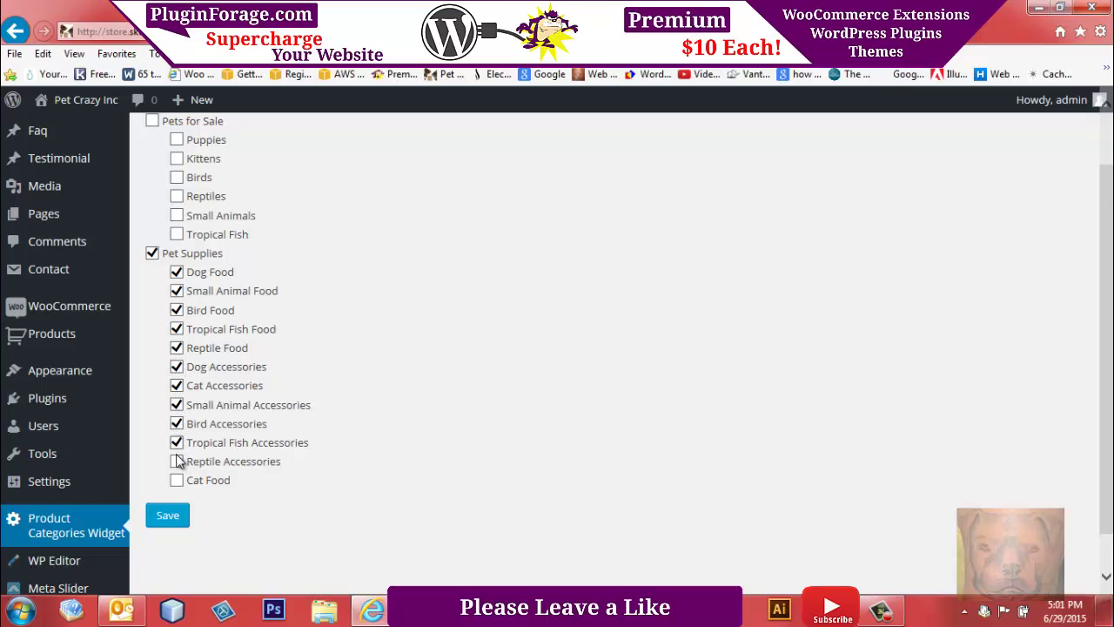
left_click(177, 461)
left_click(177, 480)
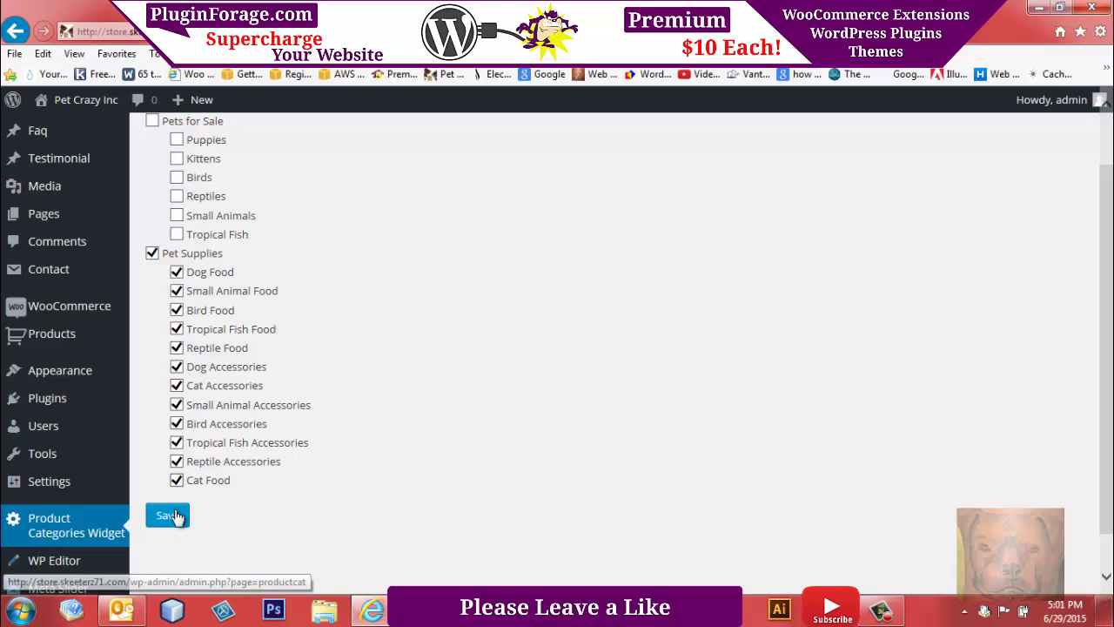
left_click(533, 73)
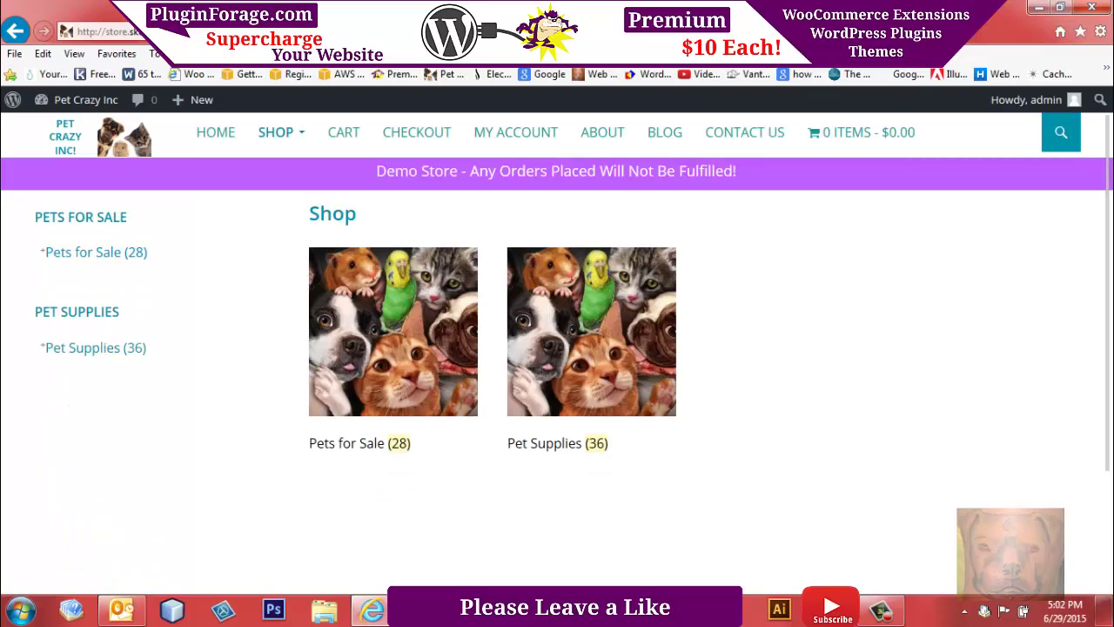
Step: Expand Pet Supplies (36) and Pets for Sale (28) in the Shop sidebar to review their subcategory counts
left_click(65, 350)
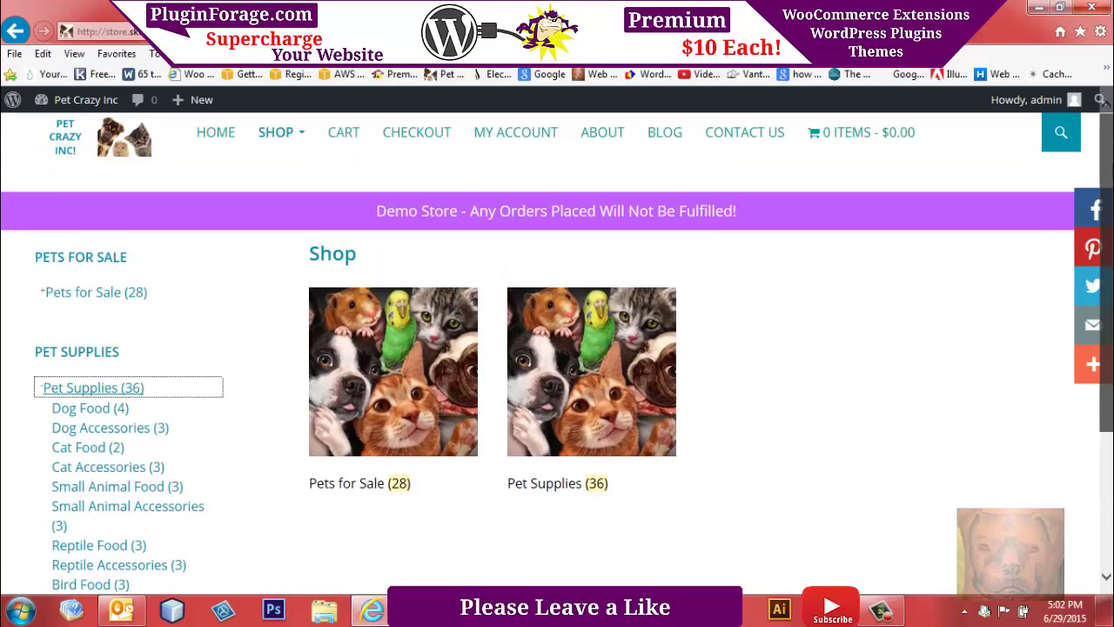
left_click(80, 294)
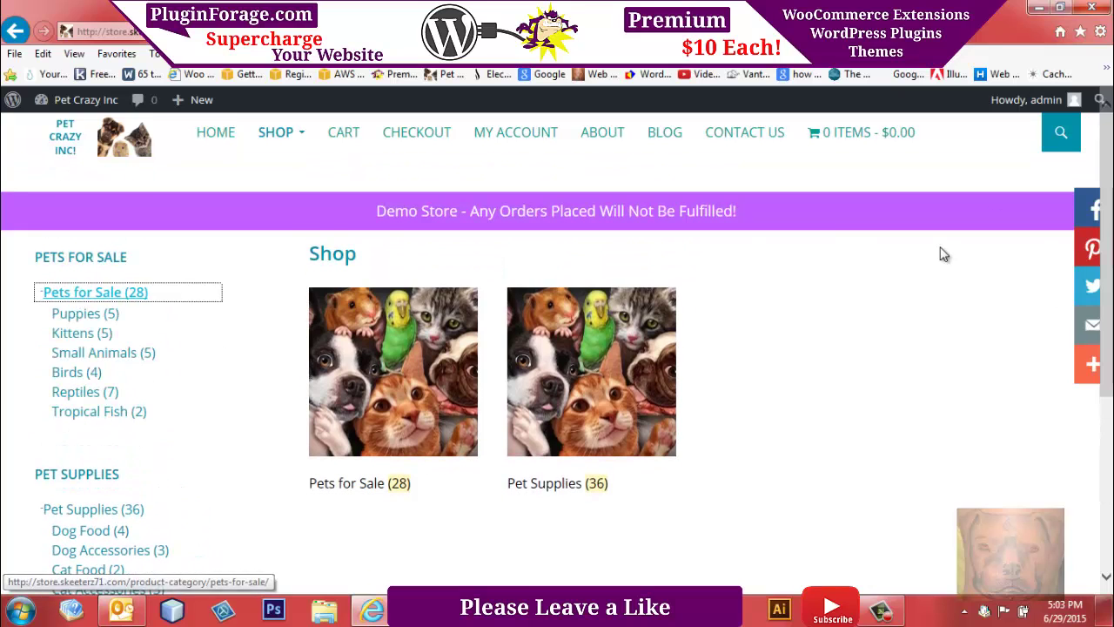
scroll(944, 254, "down", 2)
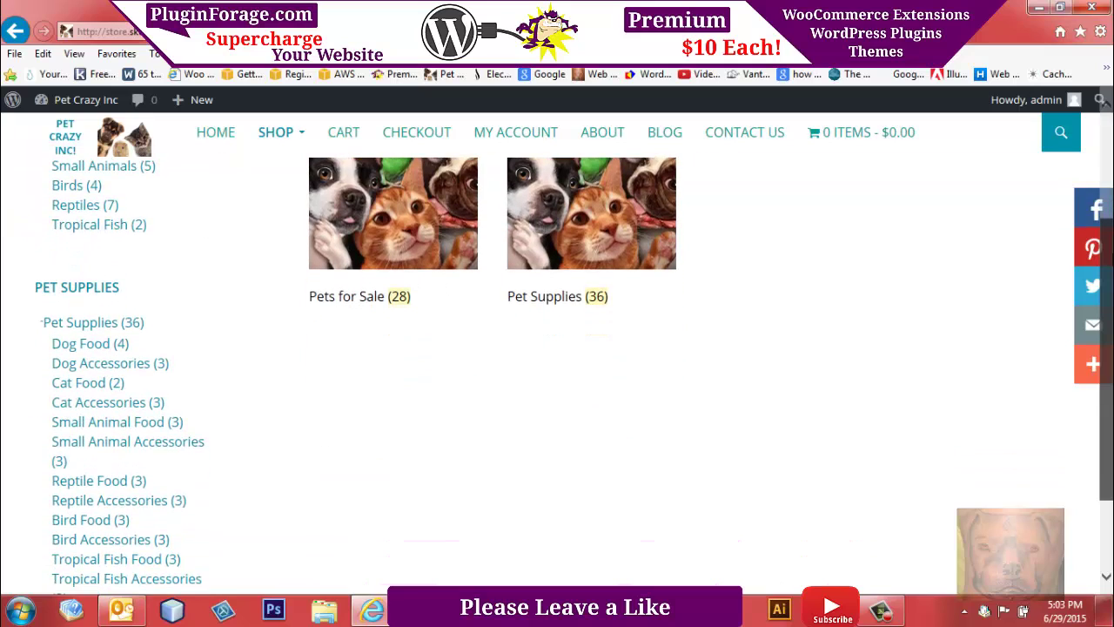
scroll(558, 375, "up", 1)
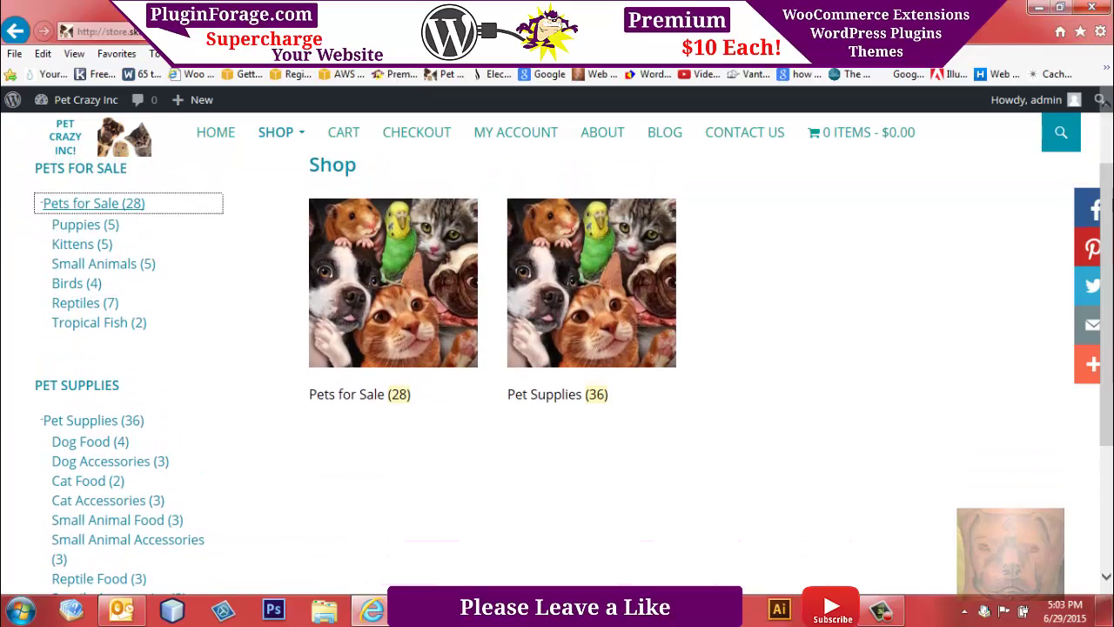